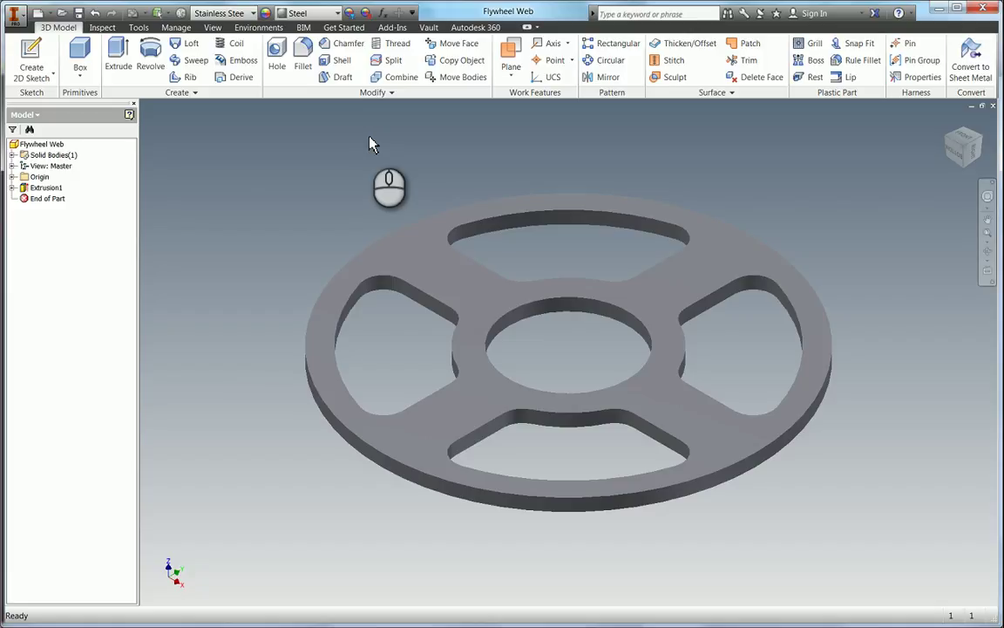
Step: Close the Flywheel Web part and create a new part from the Standard (mm).ipt metric template
{"action": "left_click", "coordinate": [993, 106]}
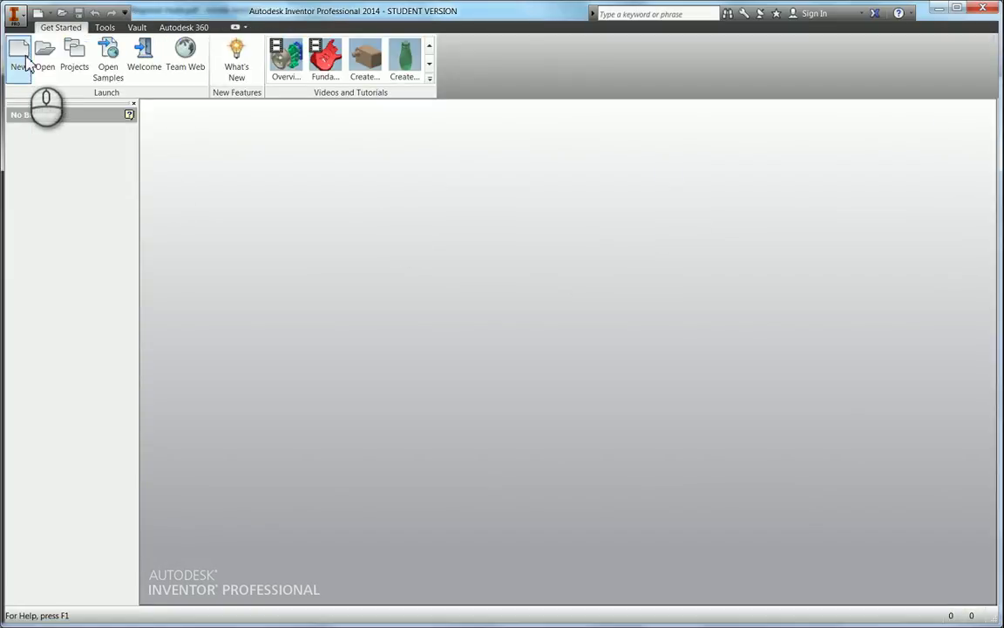
{"action": "left_click", "coordinate": [26, 65]}
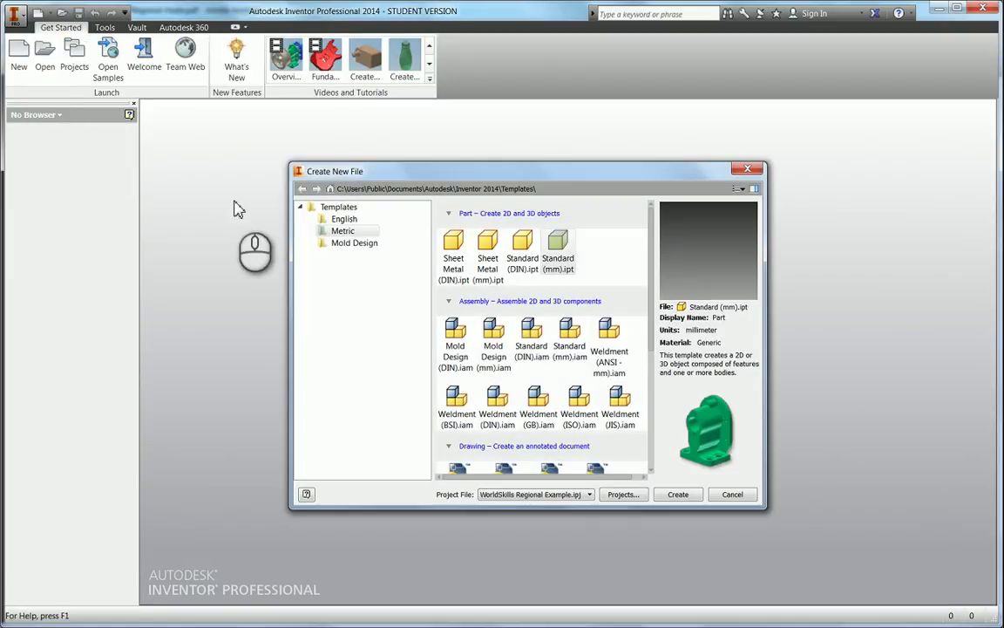
{"action": "double_click", "coordinate": [574, 257]}
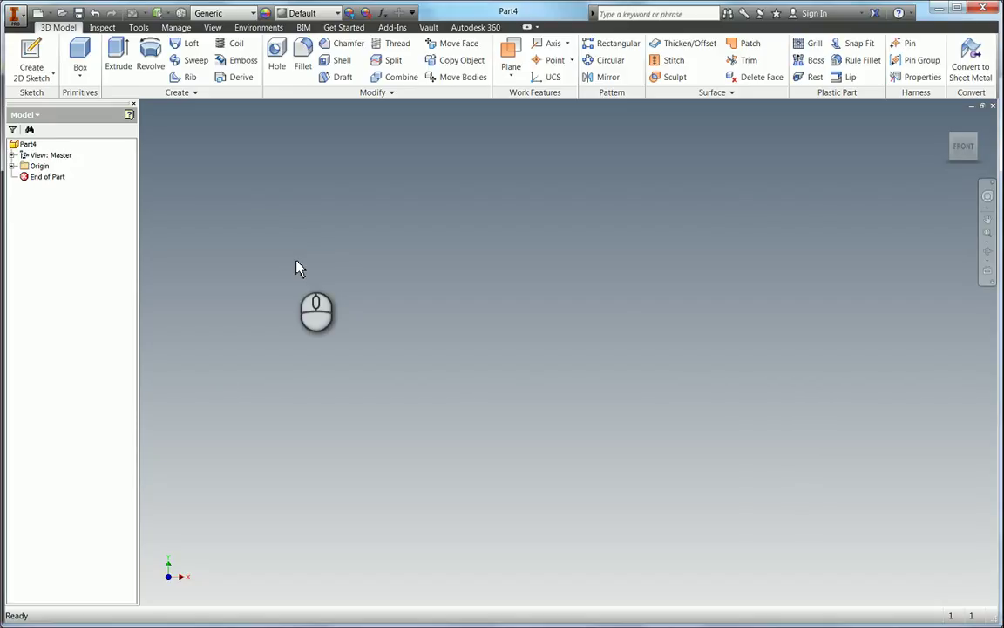
Step: Sketch concentric 90 mm and 28.5 mm circles at the origin on the XY plane
{"action": "key", "text": "s"}
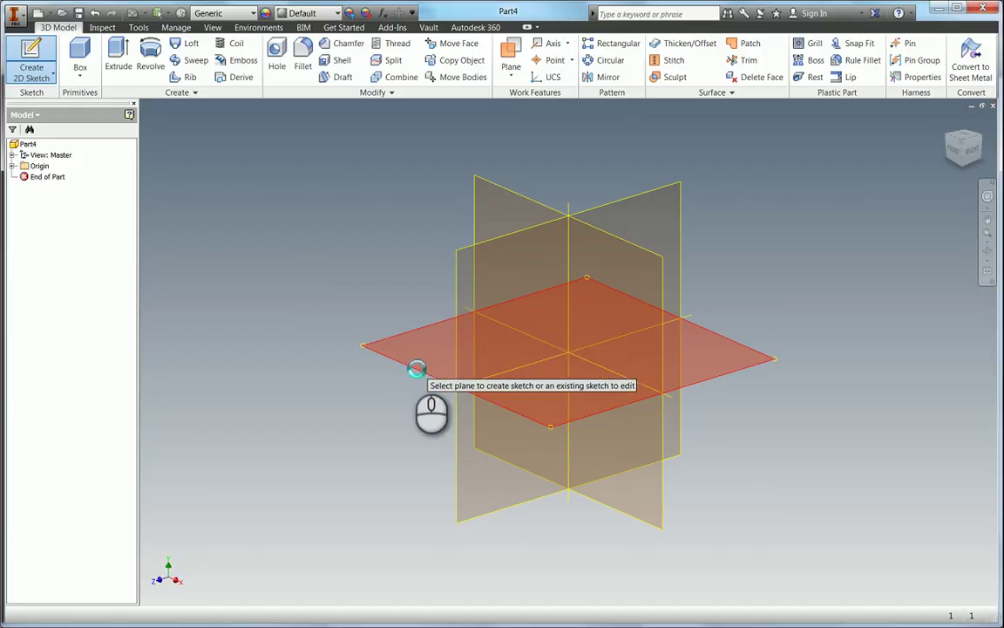
{"action": "left_click", "coordinate": [416, 366]}
{"action": "key", "text": "v"}
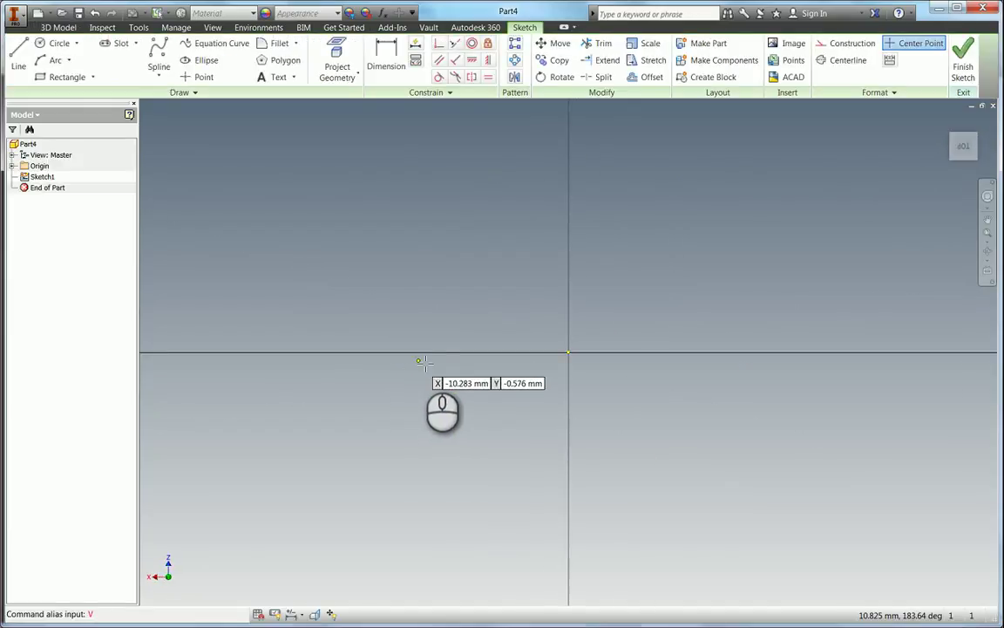
{"action": "key", "text": "c"}
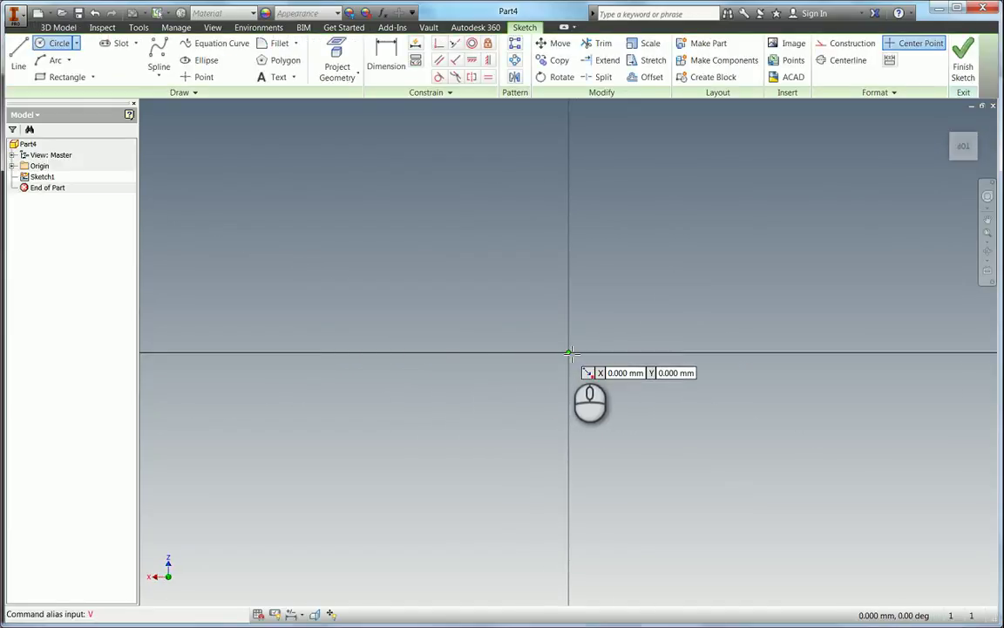
{"action": "left_click", "coordinate": [569, 352]}
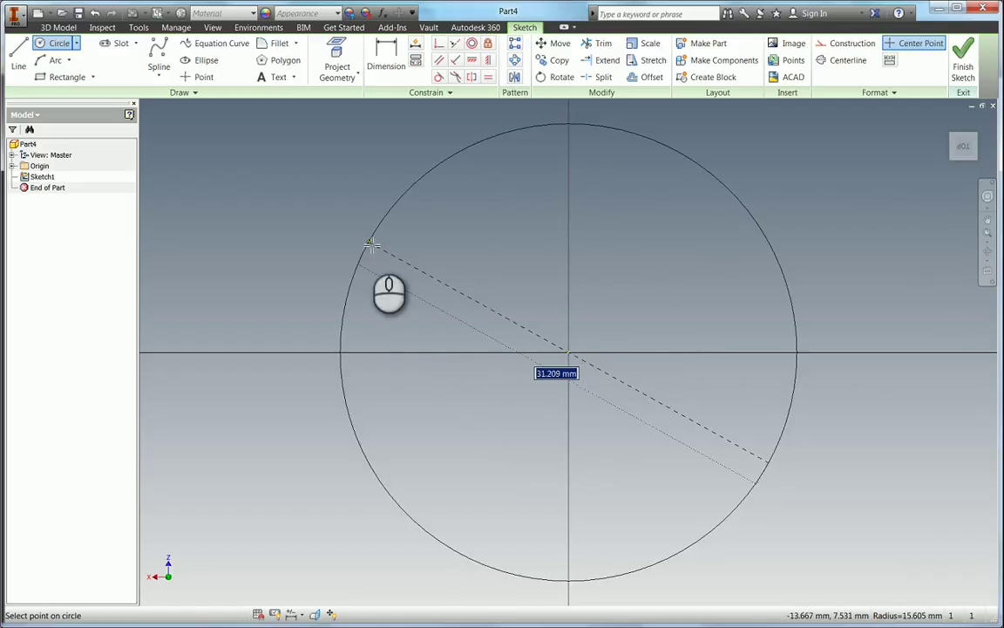
{"action": "left_click", "coordinate": [370, 243]}
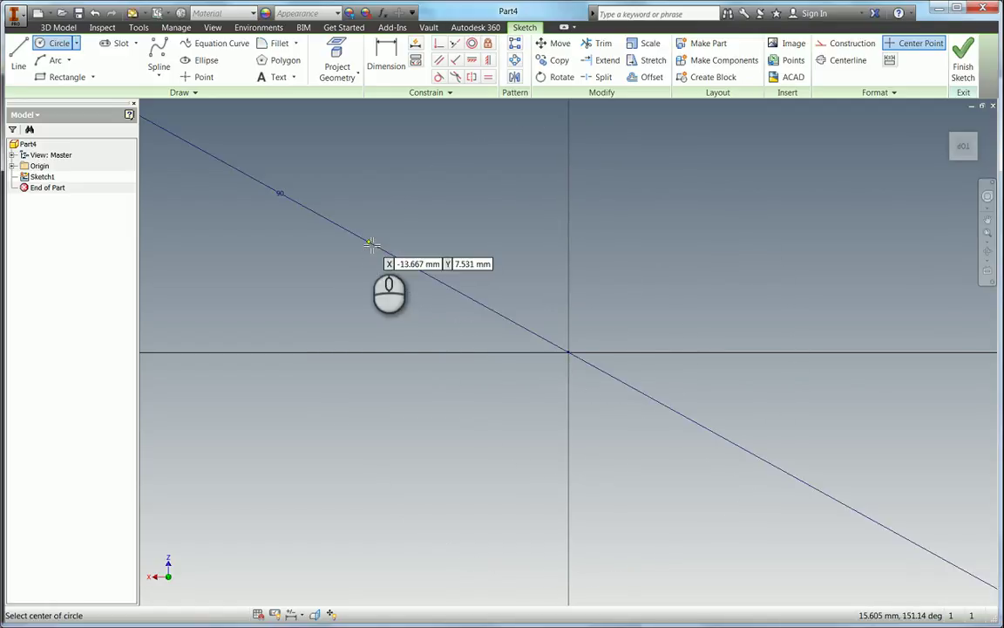
{"action": "left_click", "coordinate": [963, 150]}
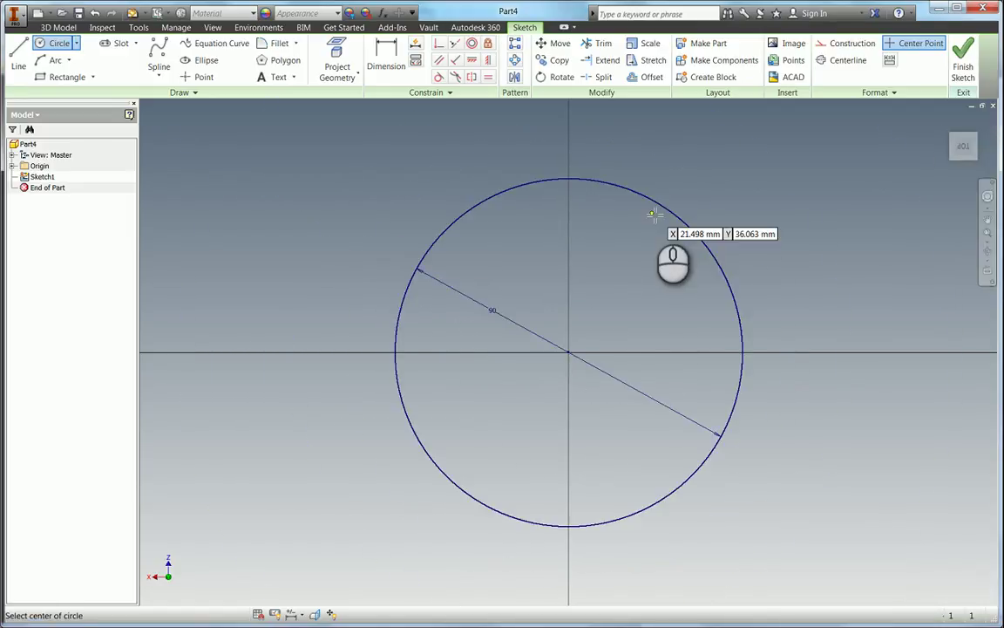
{"action": "left_click", "coordinate": [567, 352]}
{"action": "type", "text": "28.5"}
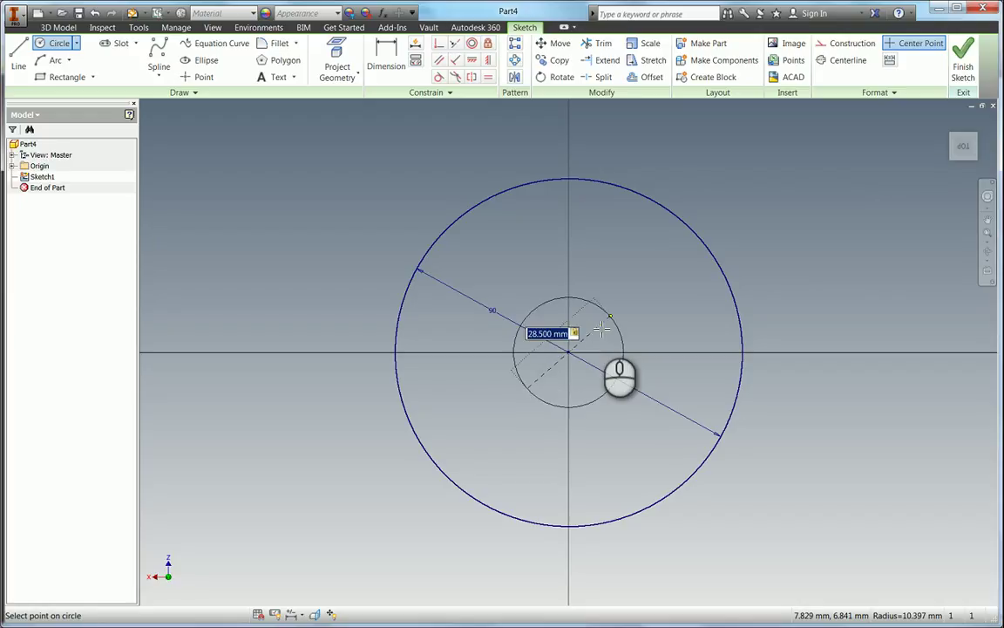
{"action": "key", "text": "Return"}
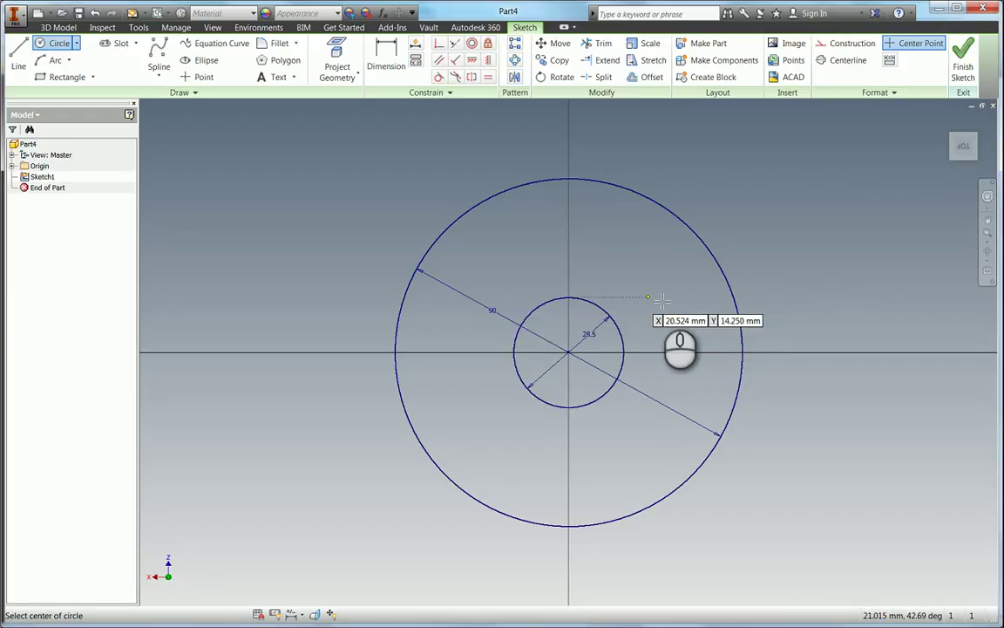
Step: Extrude the ring profile 3 mm symmetrically about the sketch plane
{"action": "key", "text": "e"}
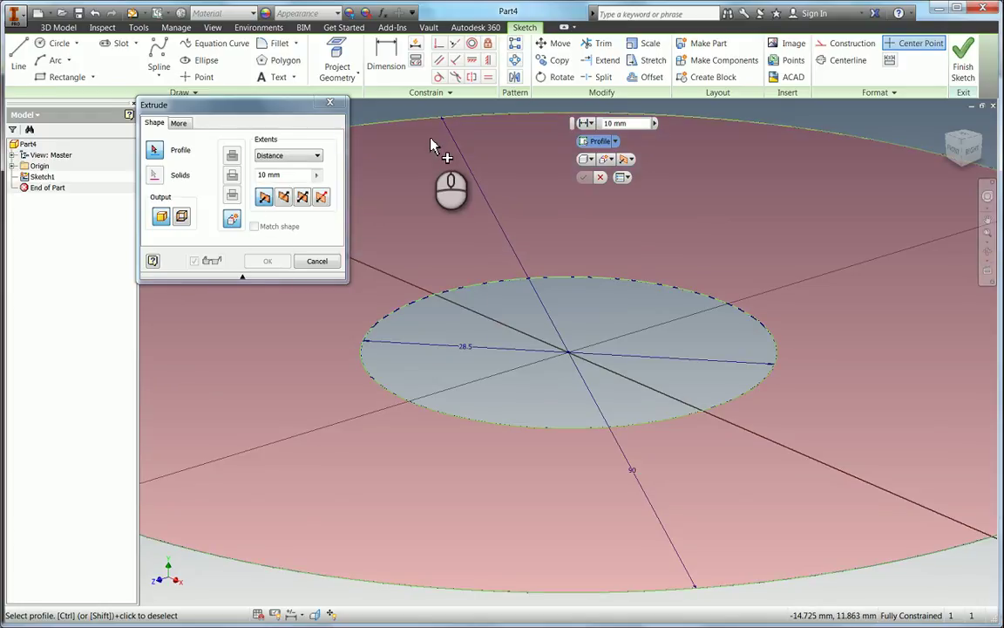
{"action": "left_click", "coordinate": [442, 166]}
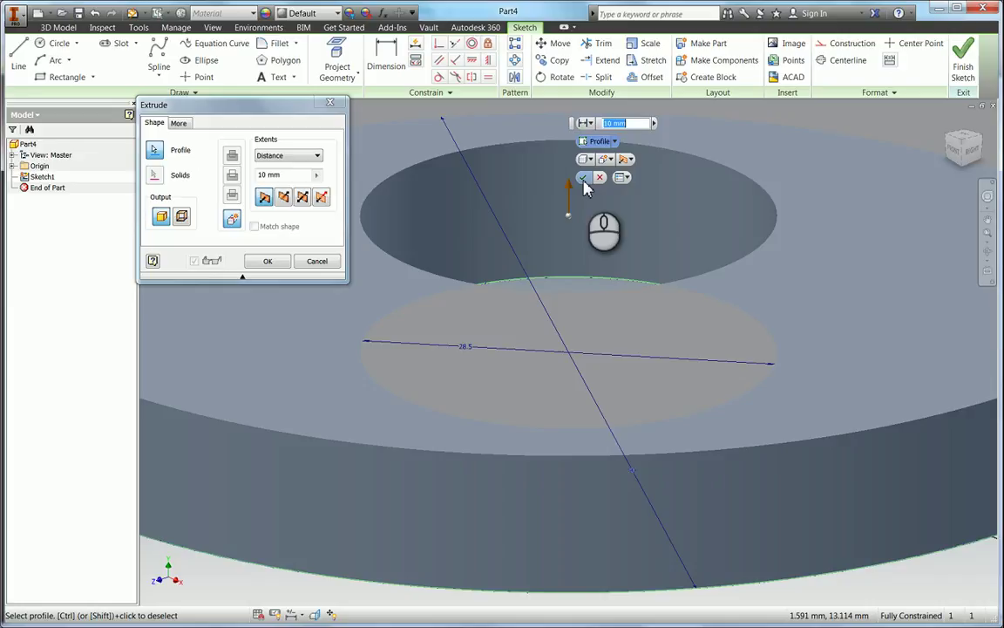
{"action": "type", "text": "3"}
{"action": "left_click", "coordinate": [627, 159]}
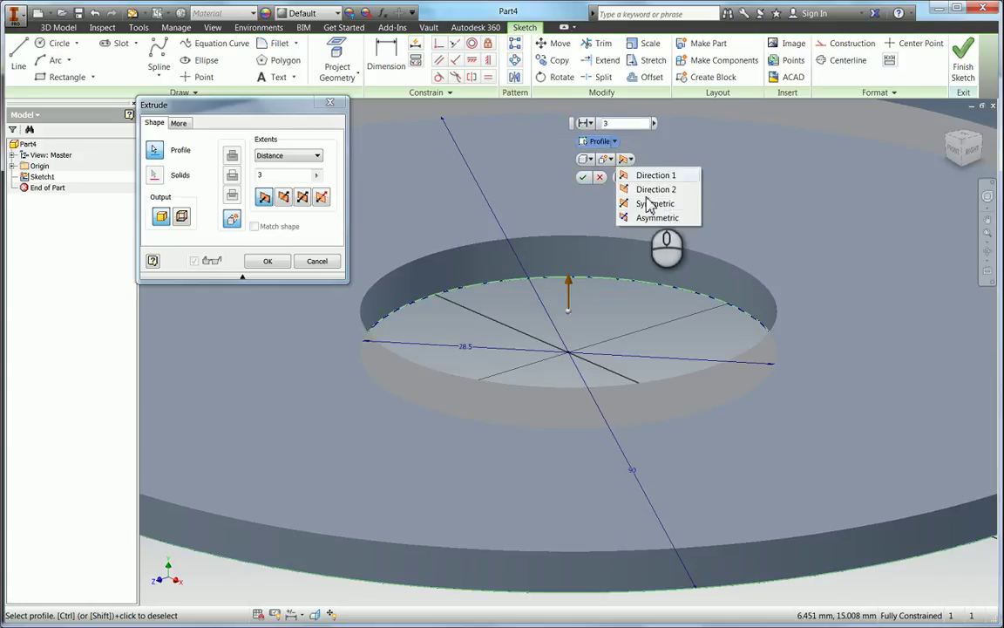
{"action": "left_click", "coordinate": [652, 203]}
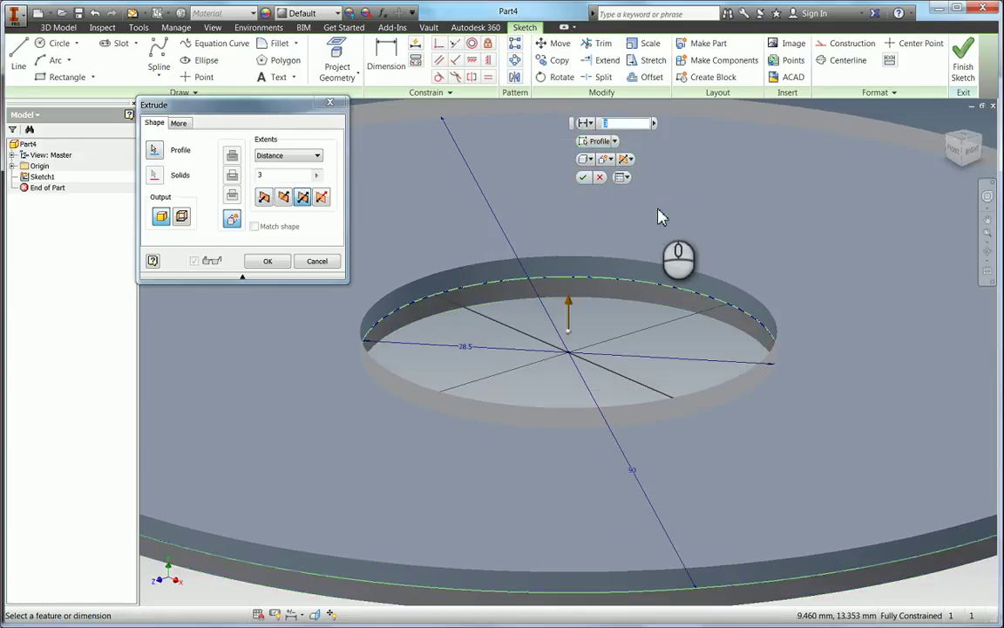
Step: Finish the 3 mm extrusion and return to the home isometric view
{"action": "left_click", "coordinate": [264, 261]}
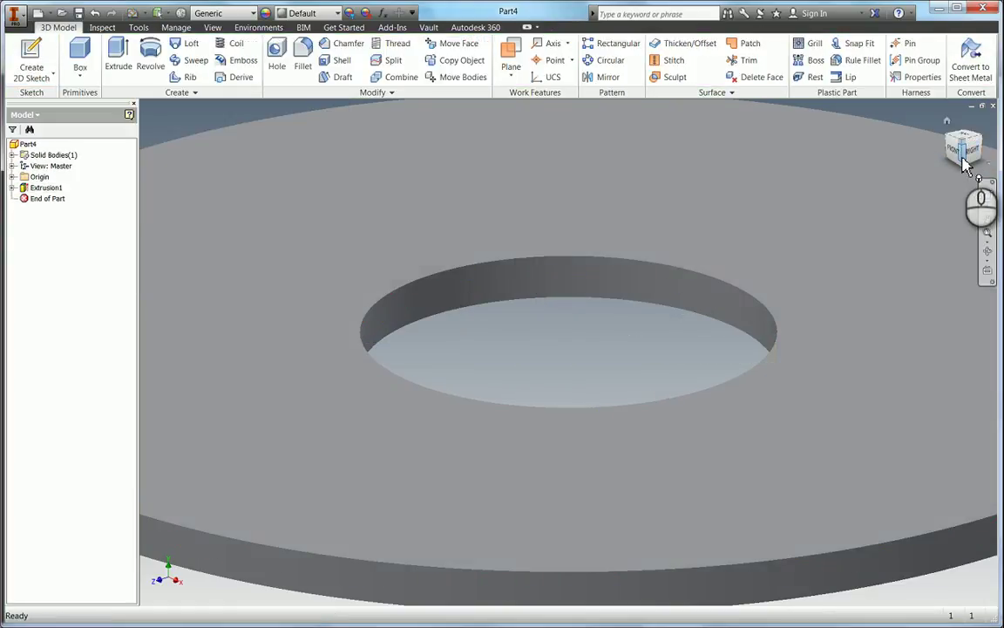
{"action": "left_click", "coordinate": [965, 167]}
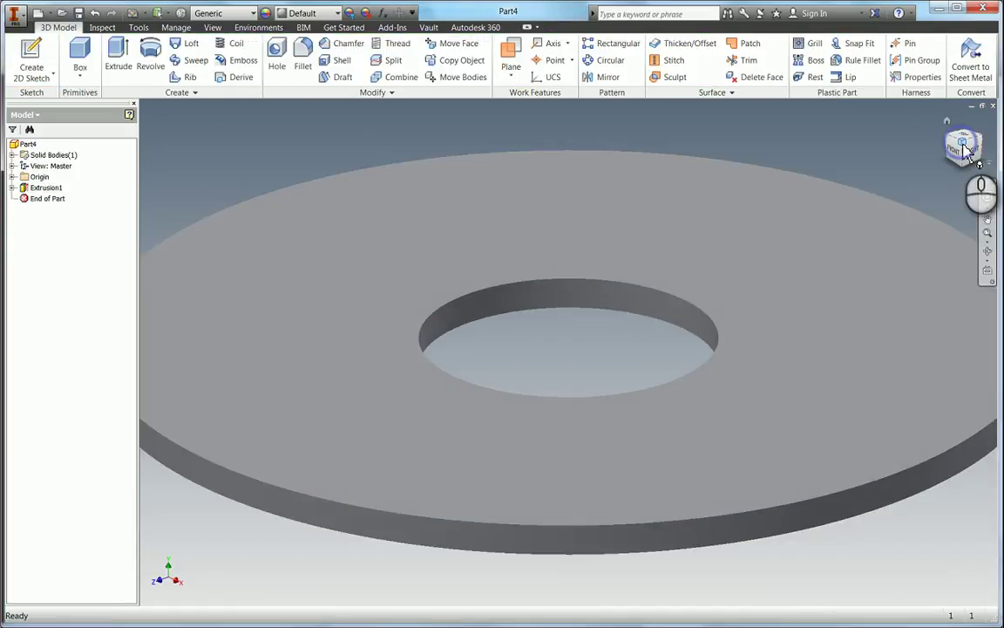
{"action": "left_click", "coordinate": [582, 286]}
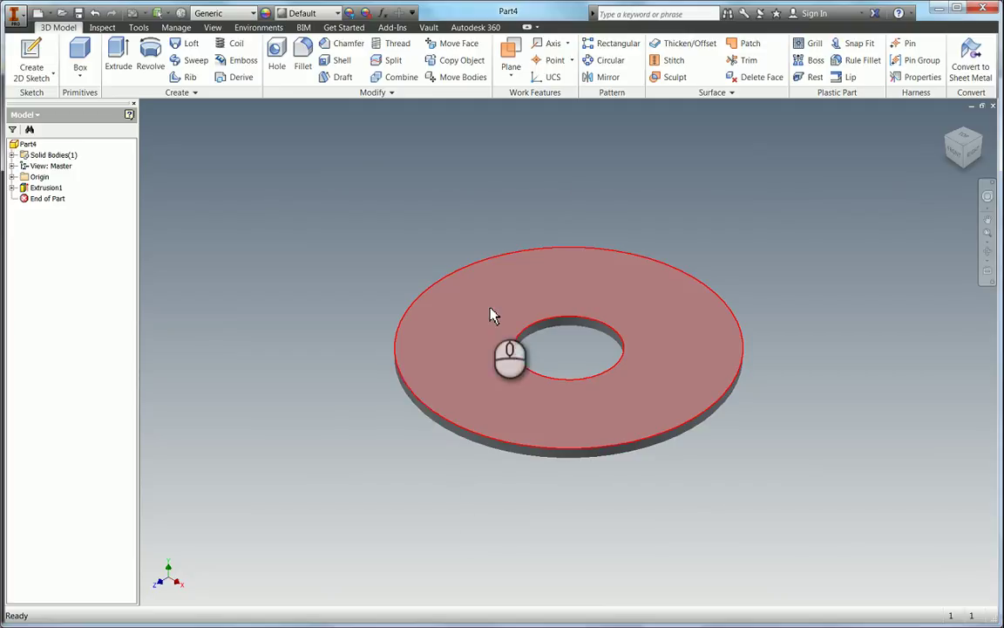
{"action": "mouse_move", "coordinate": [493, 316]}
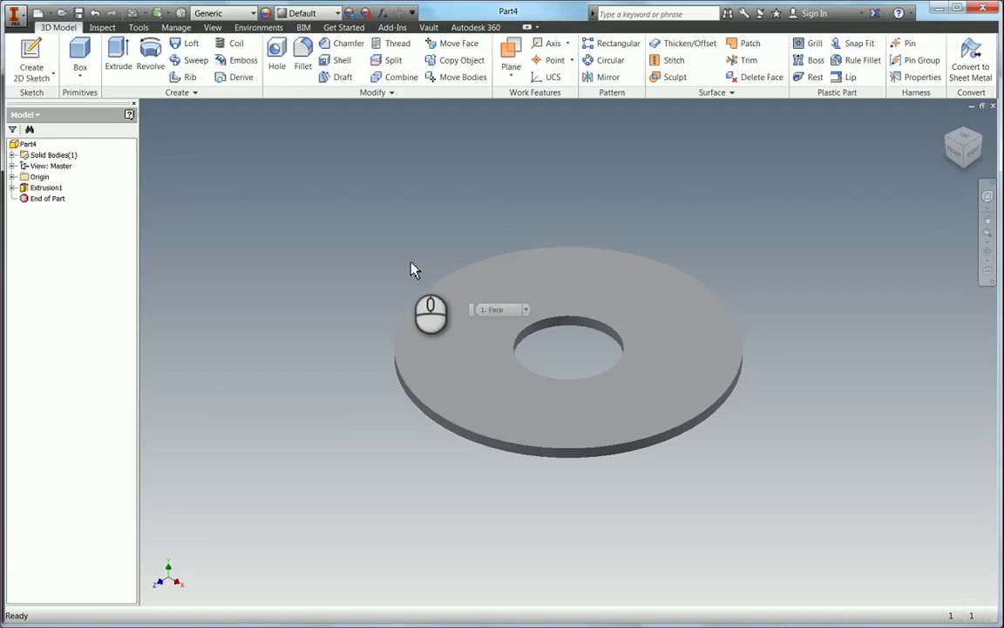
Step: Start a sketch on the disc's top face with a 40 mm circle at the origin
{"action": "key", "text": "s"}
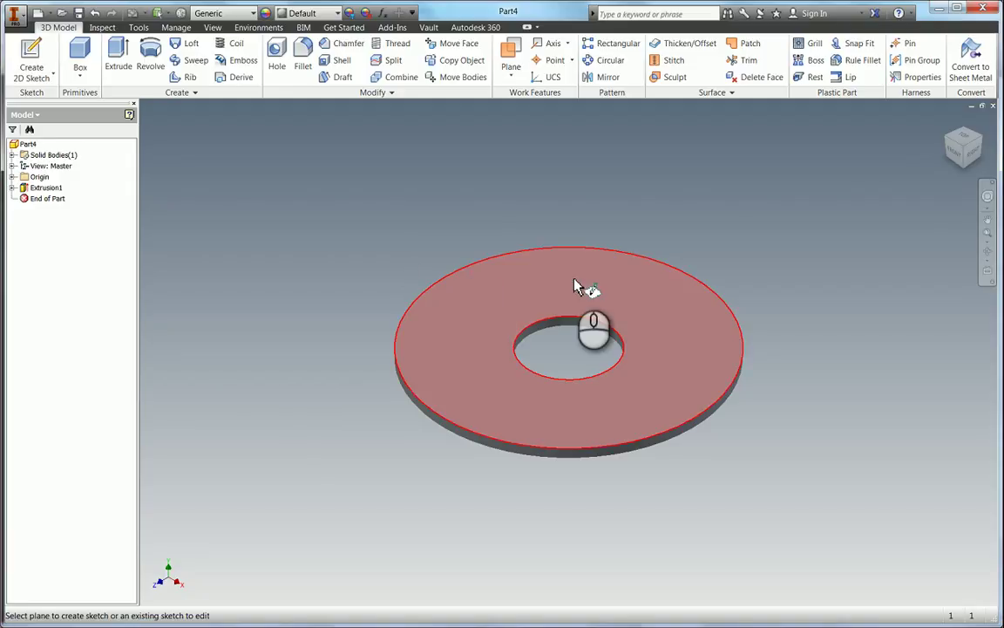
{"action": "left_click", "coordinate": [575, 286]}
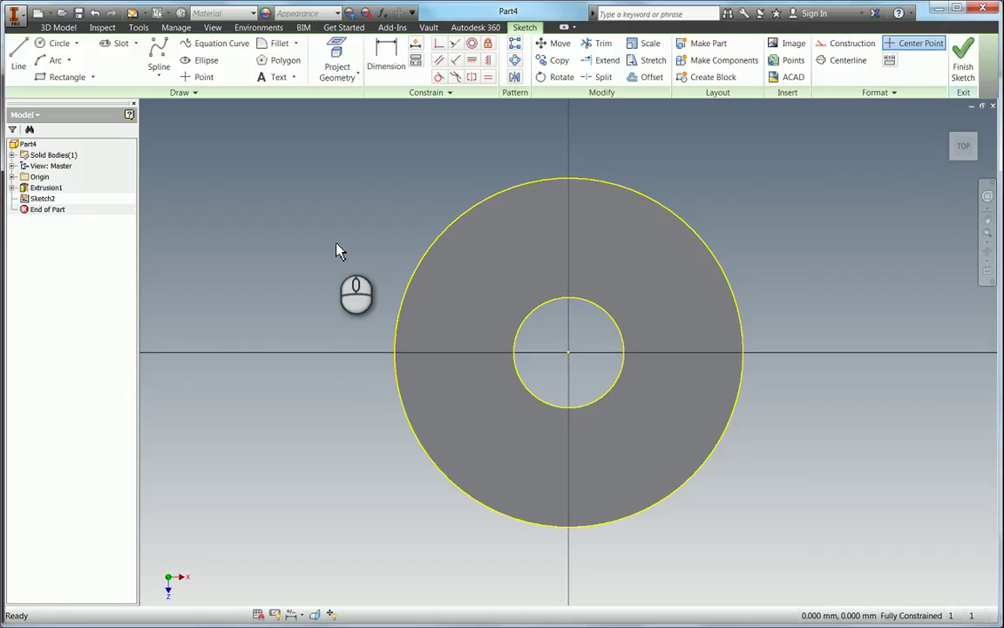
{"action": "key", "text": "c"}
{"action": "left_click", "coordinate": [567, 351]}
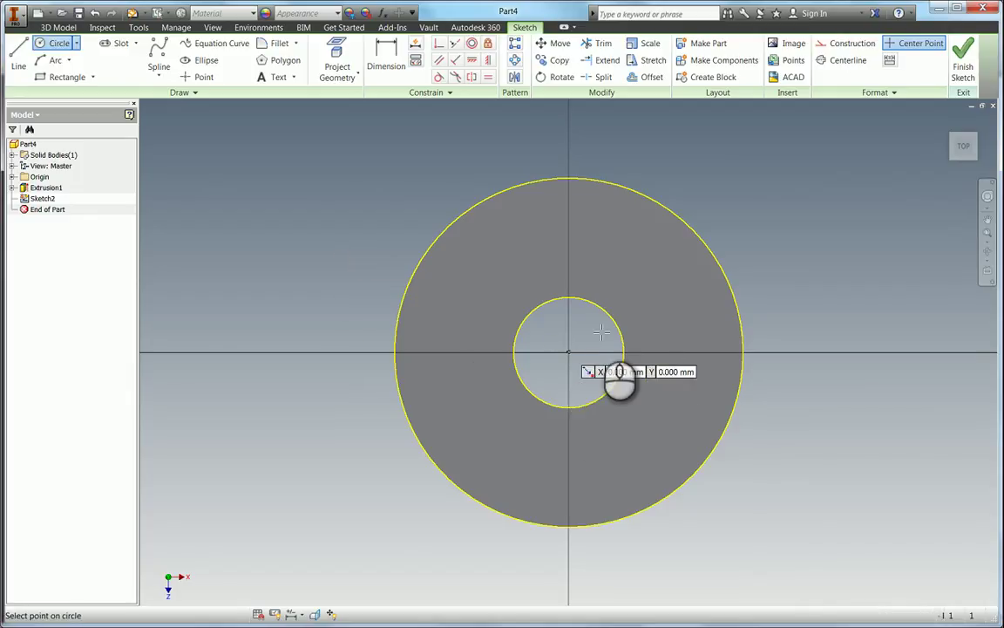
{"action": "type", "text": "20"}
{"action": "key", "text": "Return"}
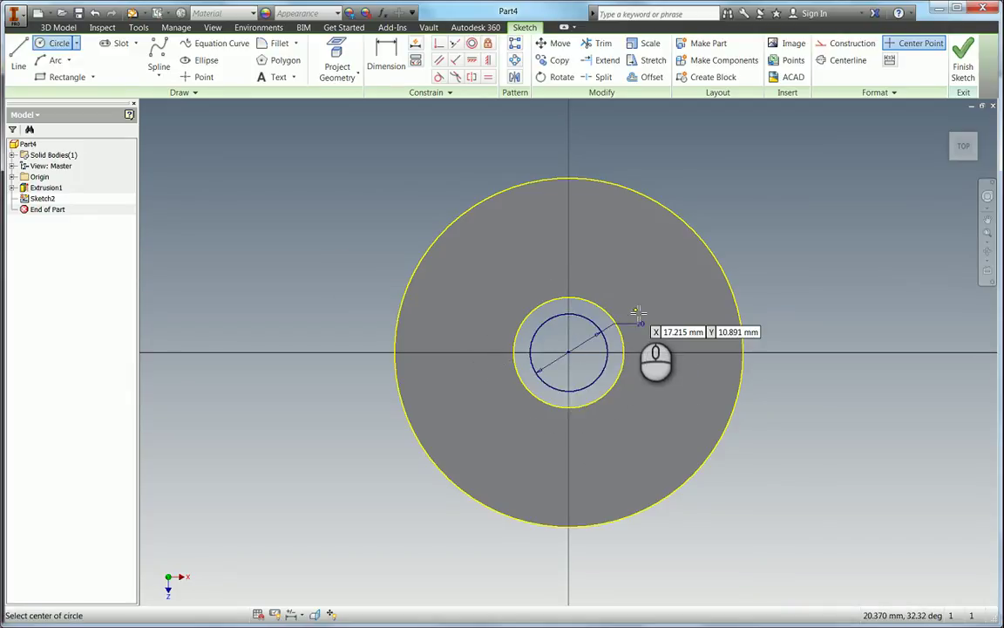
{"action": "key", "text": "Escape"}
{"action": "double_click", "coordinate": [642, 328]}
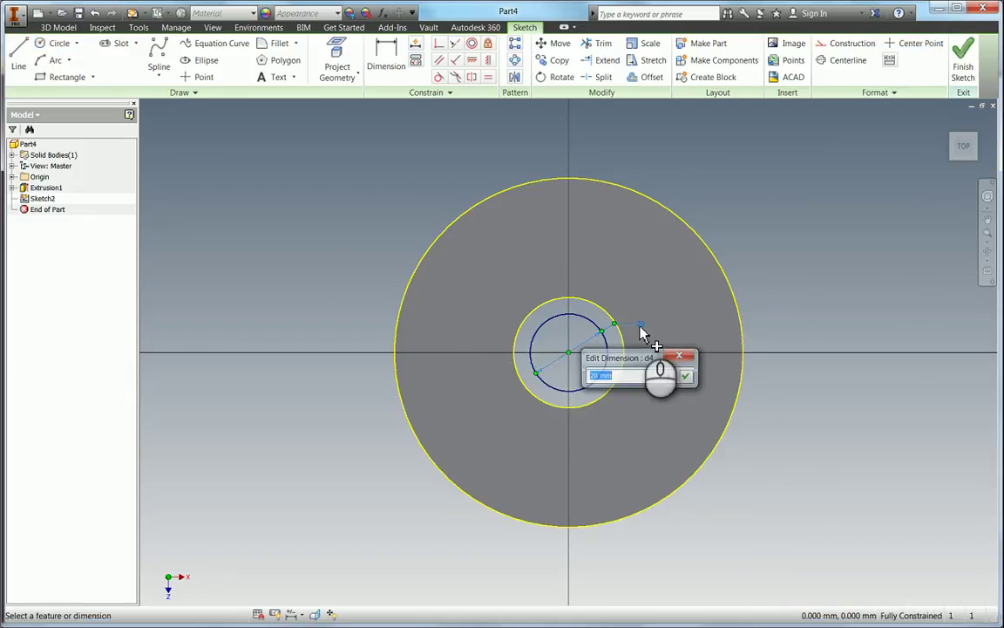
{"action": "type", "text": "40"}
{"action": "key", "text": "Return"}
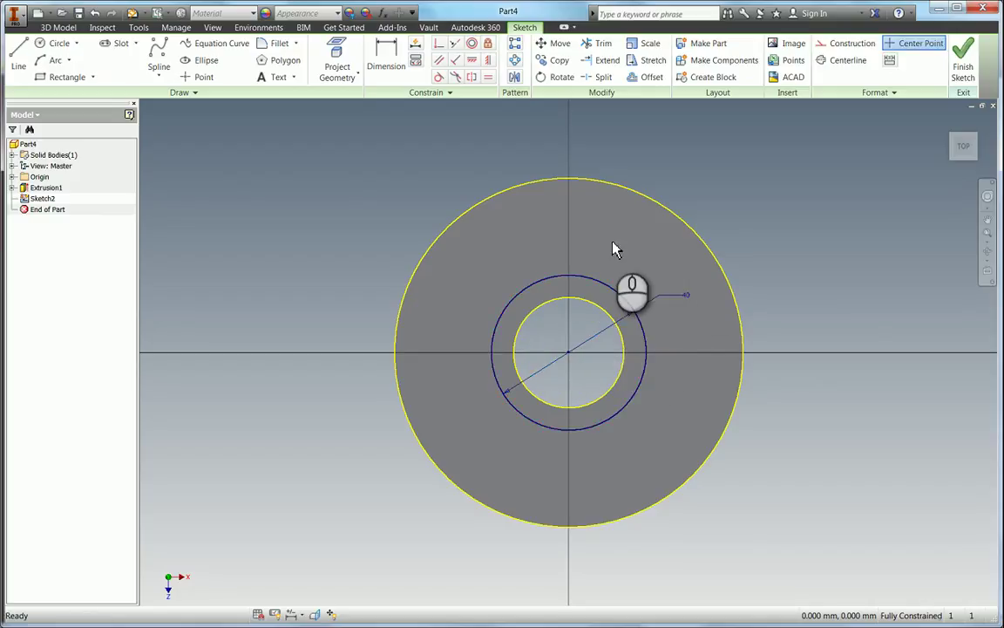
Step: Add a concentric 80 mm diameter circle centred on the origin
{"action": "key", "text": "c"}
{"action": "left_click", "coordinate": [569, 352]}
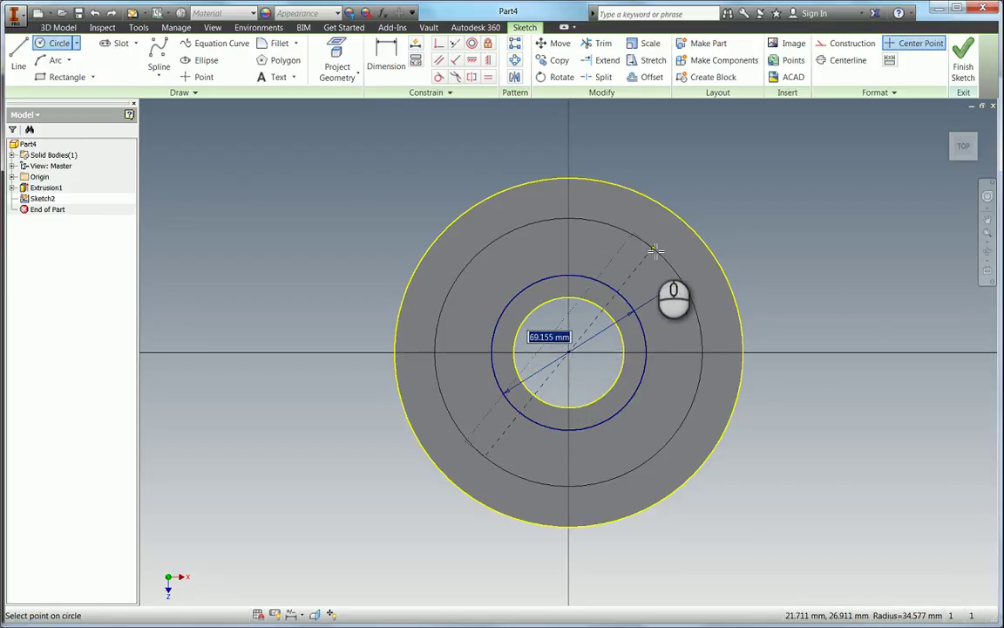
{"action": "type", "text": "80"}
{"action": "key", "text": "Return"}
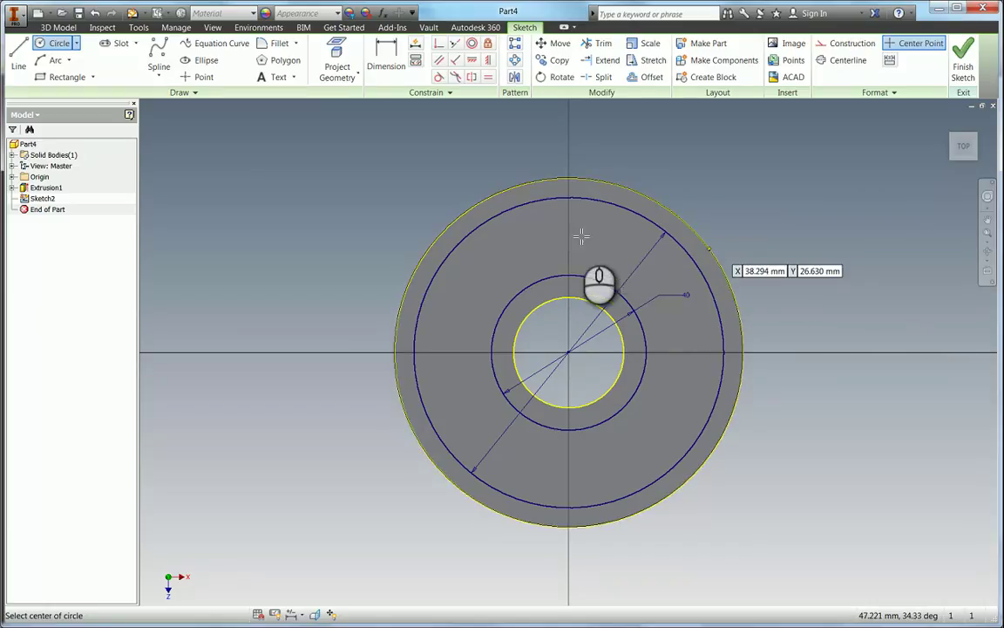
Step: Draw a vertical and a horizontal line spanning between the inner and outer circles
{"action": "left_click", "coordinate": [19, 52]}
{"action": "key", "text": "Escape"}
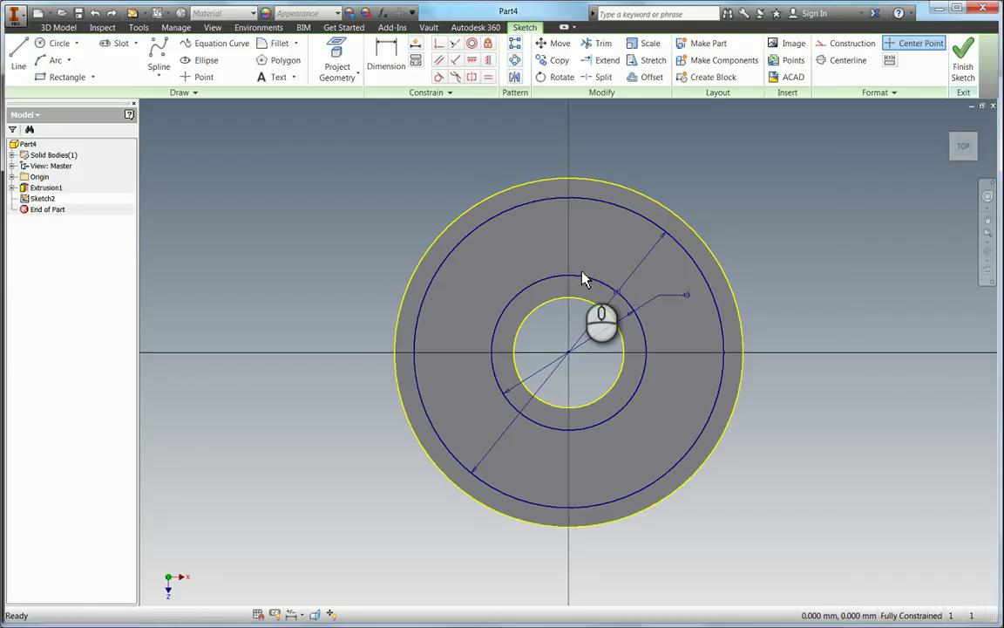
{"action": "key", "text": "l"}
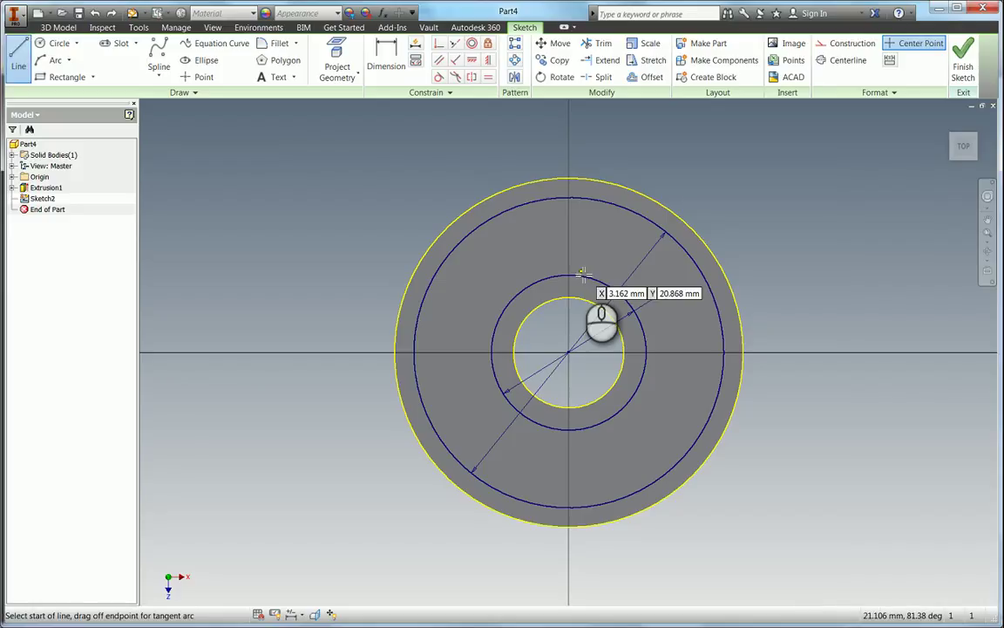
{"action": "left_click", "coordinate": [593, 280]}
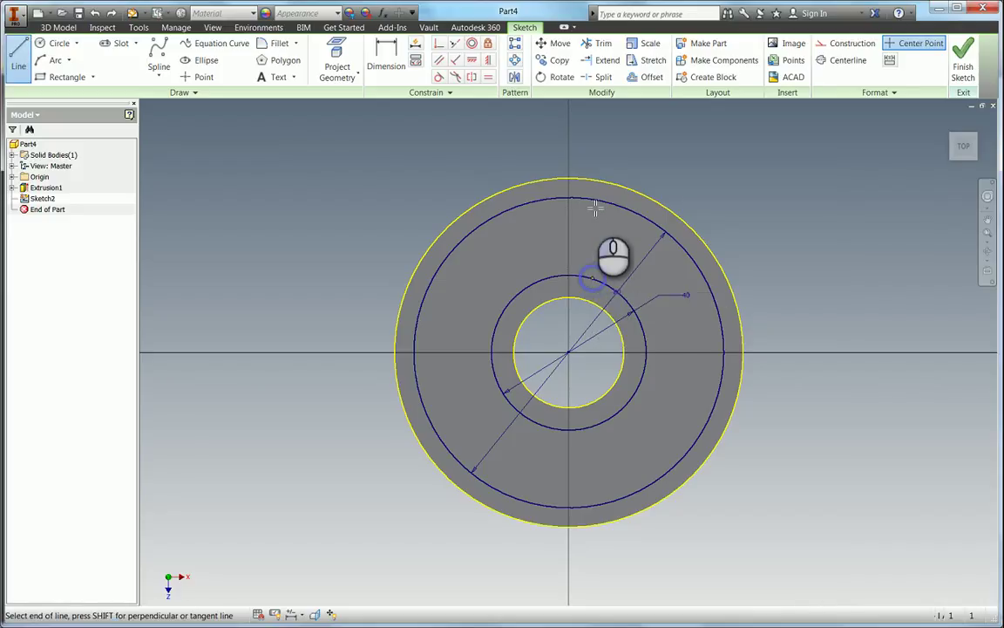
{"action": "double_click", "coordinate": [594, 199]}
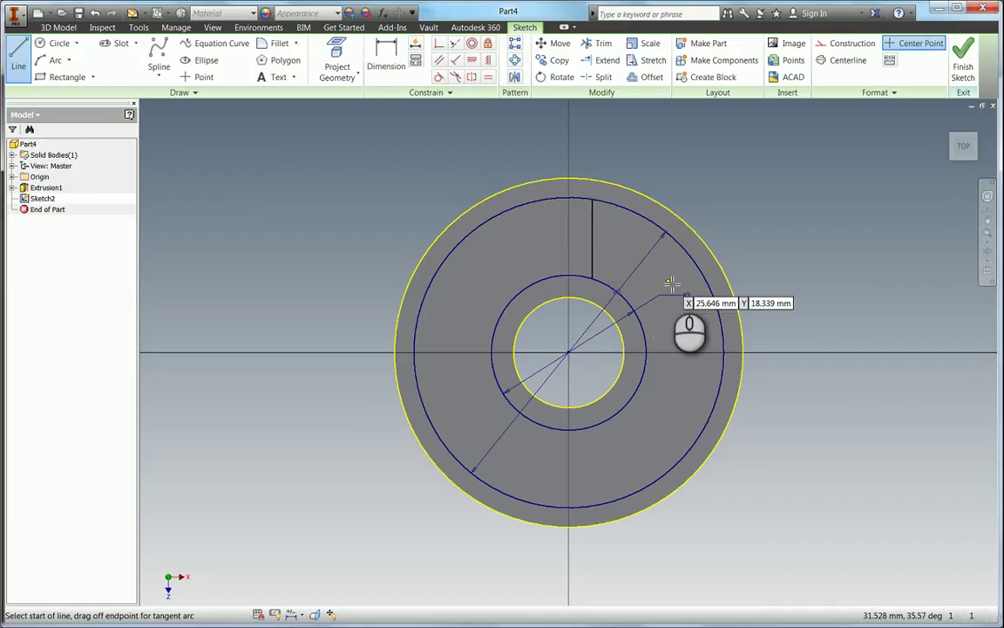
{"action": "left_click", "coordinate": [647, 331]}
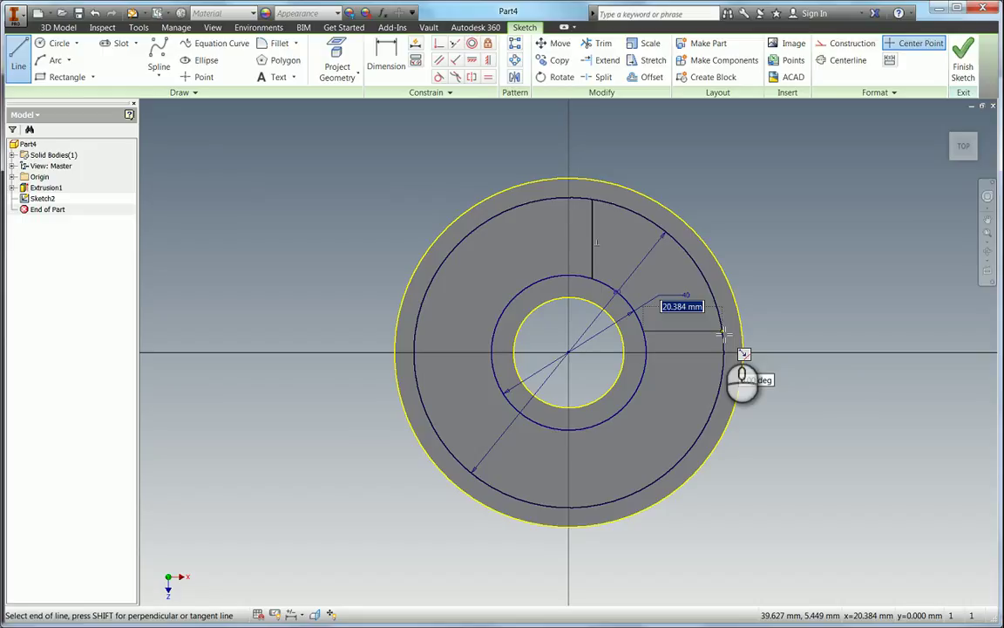
{"action": "left_click", "coordinate": [723, 332]}
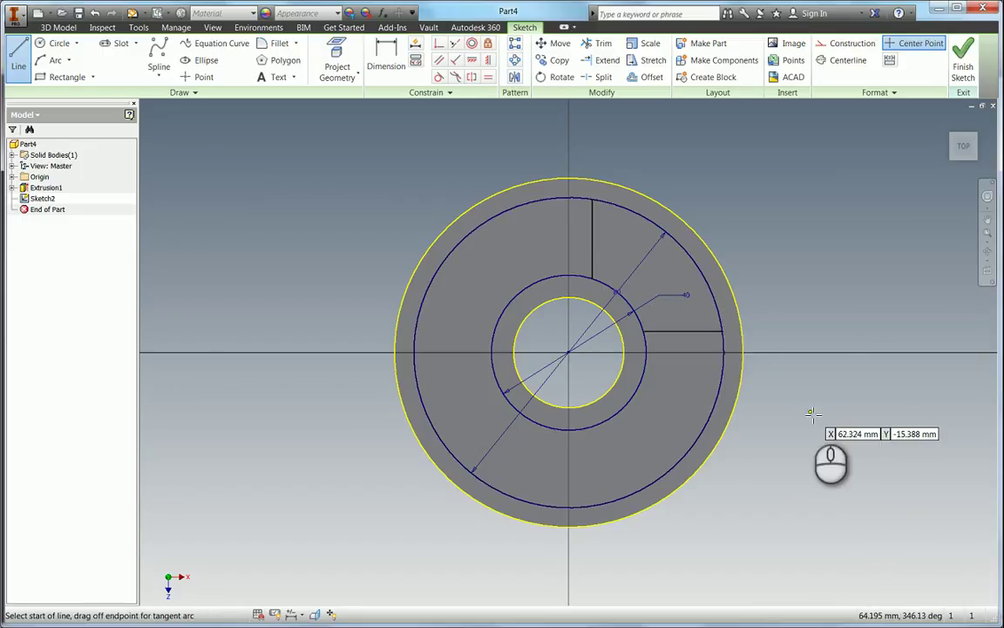
{"action": "key", "text": "Escape"}
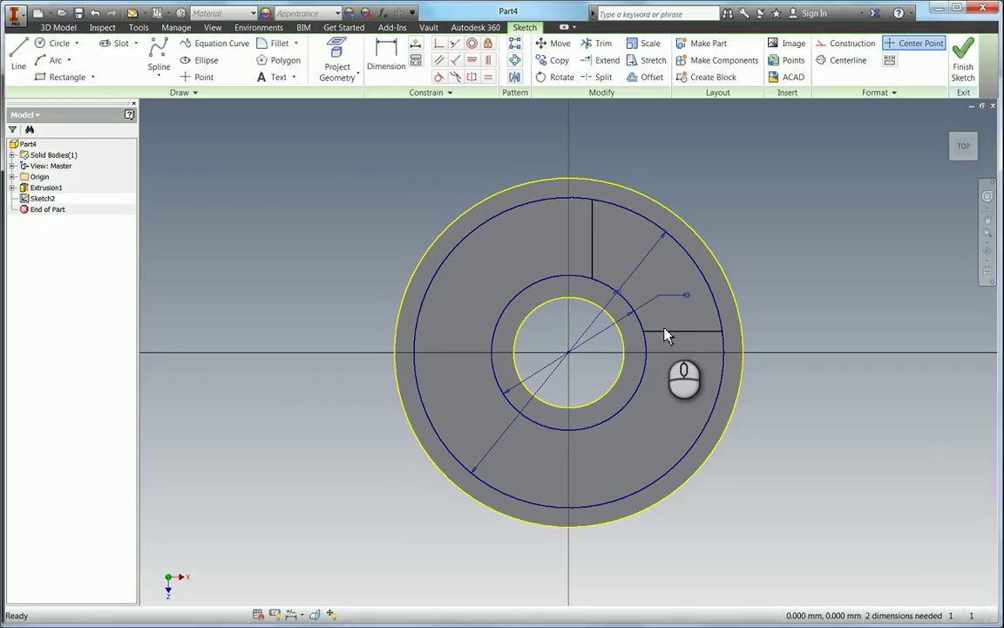
{"action": "left_click_drag", "start_coordinate": [665, 335], "coordinate": [680, 341]}
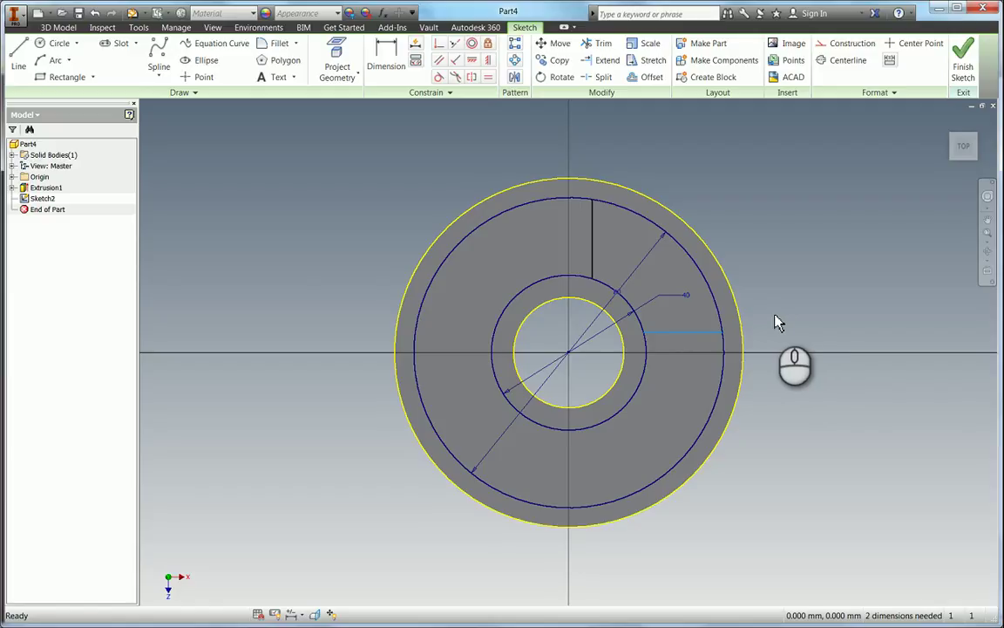
Step: Dimension the horizontal line 6.35 mm from the disc centre
{"action": "key", "text": "d"}
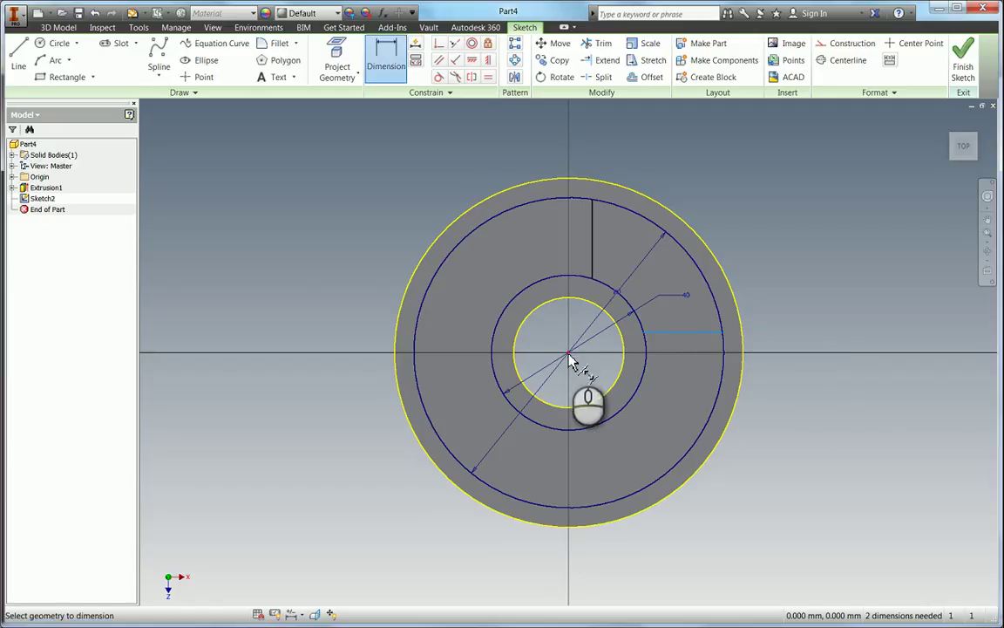
{"action": "left_click", "coordinate": [569, 359]}
{"action": "left_click", "coordinate": [796, 275]}
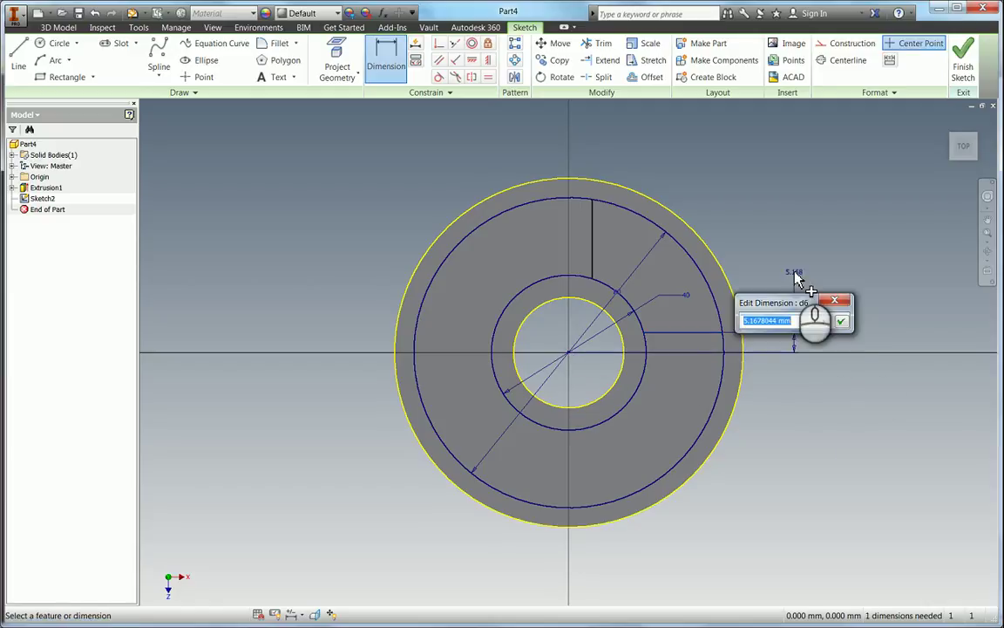
{"action": "type", "text": "6.35"}
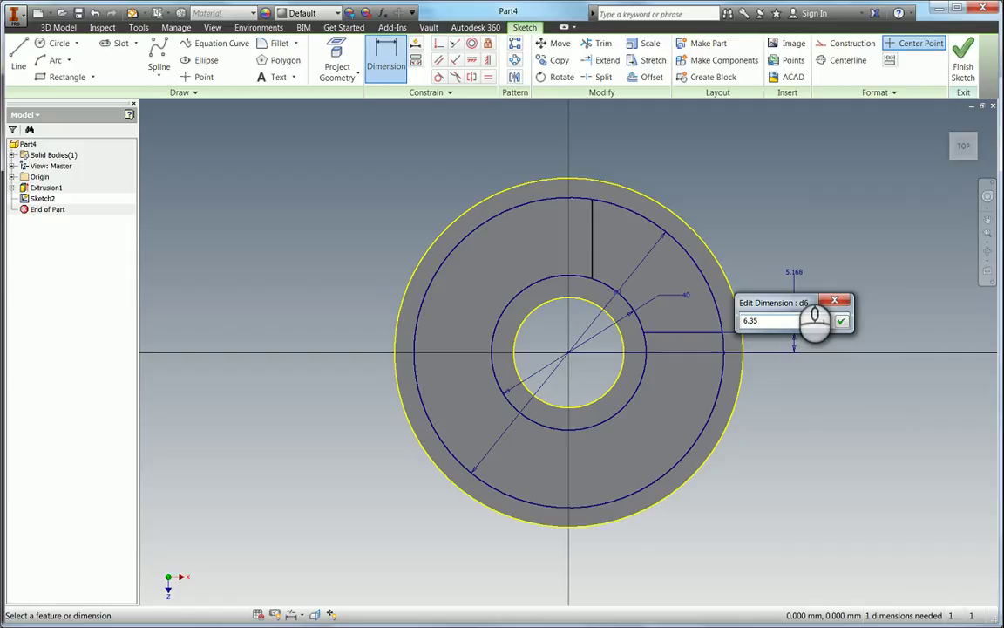
{"action": "key", "text": "Return"}
Step: Dimension the vertical line's offset from centre, linked to the horizontal line's offset
{"action": "left_click", "coordinate": [592, 251]}
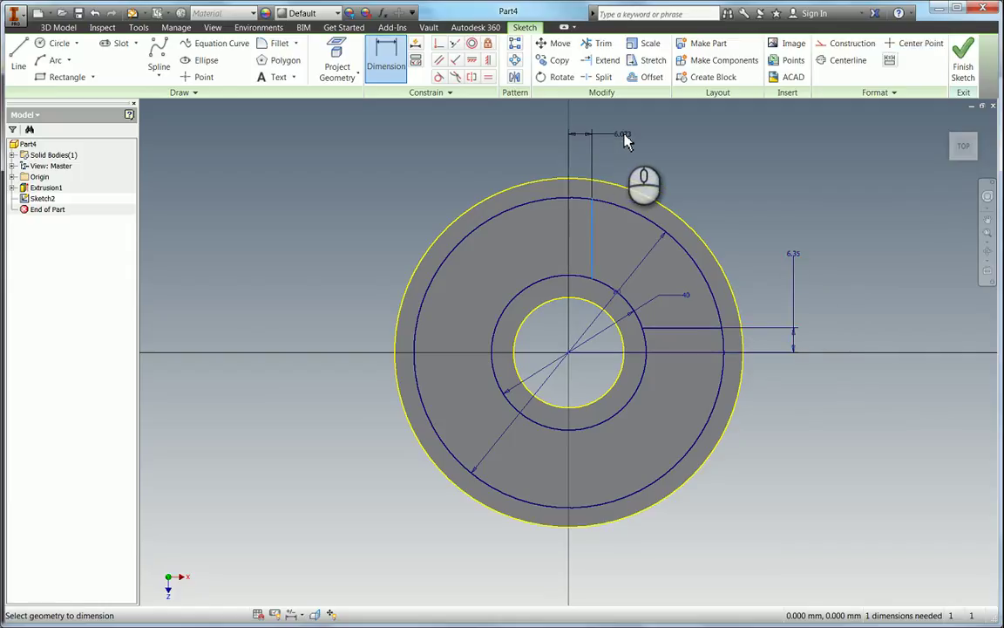
{"action": "left_click", "coordinate": [626, 140]}
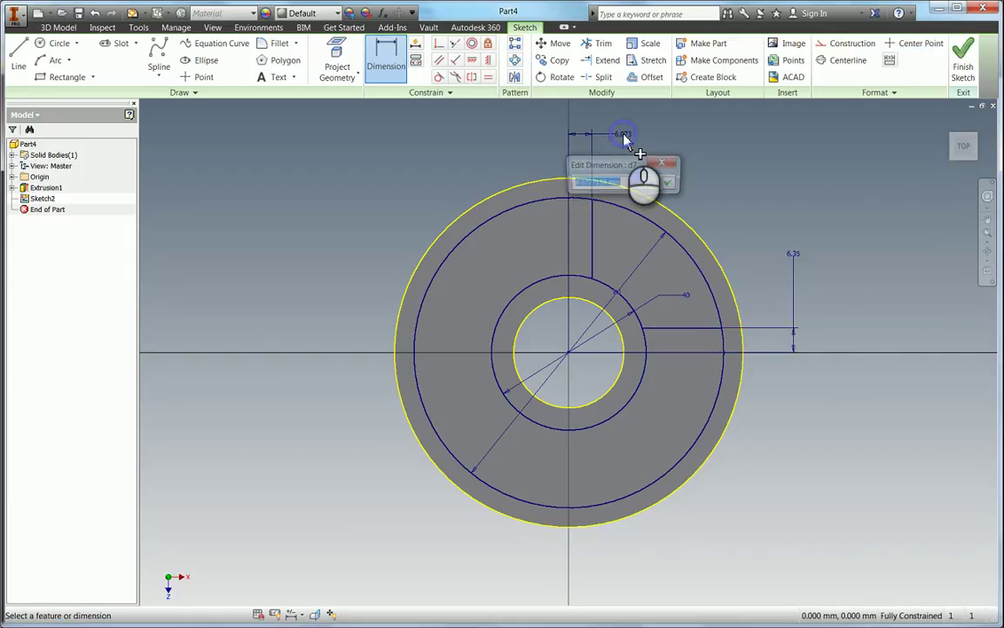
{"action": "left_click", "coordinate": [797, 256]}
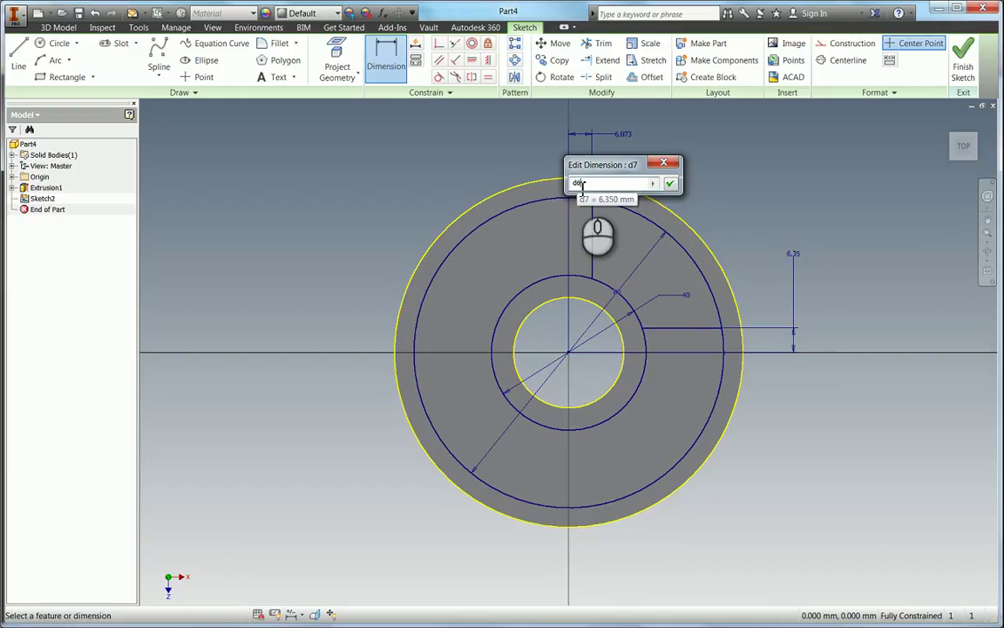
{"action": "left_click", "coordinate": [670, 183]}
Step: Change the linked offset dimension to 8, then to 6 mm
{"action": "left_click", "coordinate": [793, 257]}
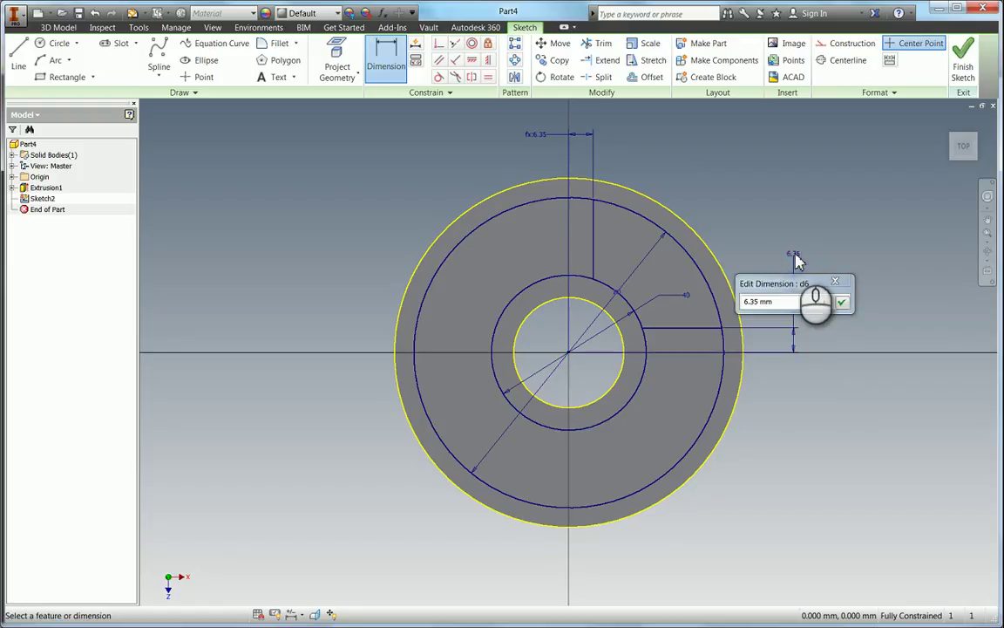
{"action": "type", "text": "8"}
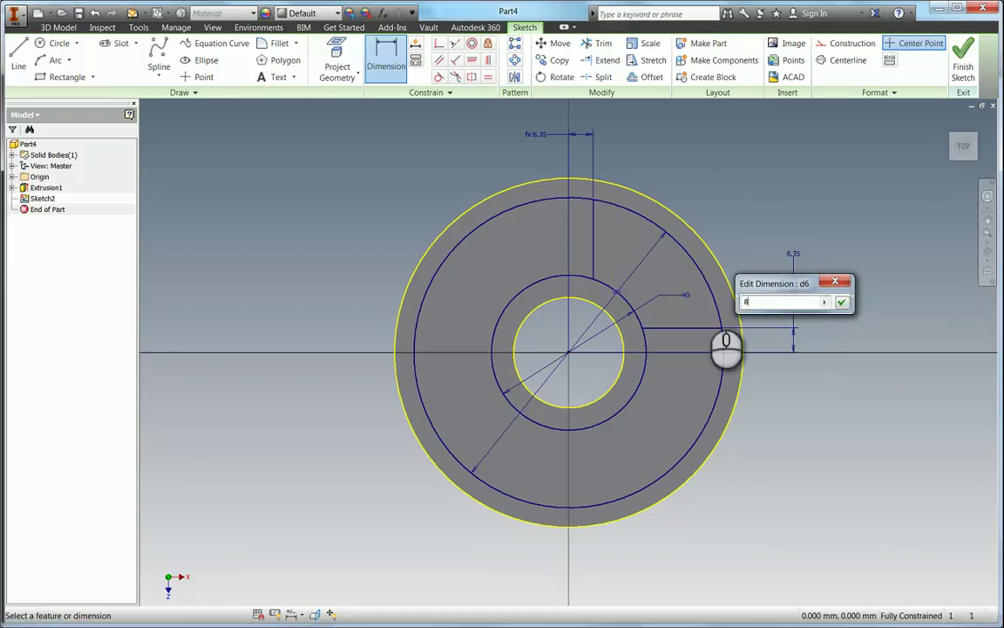
{"action": "key", "text": "Return"}
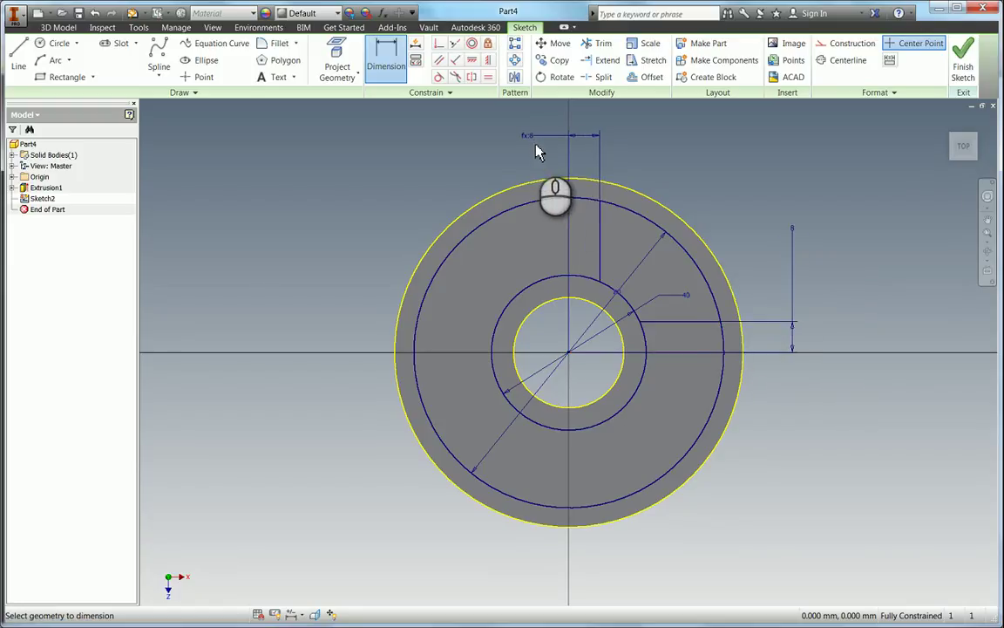
{"action": "left_click", "coordinate": [794, 234]}
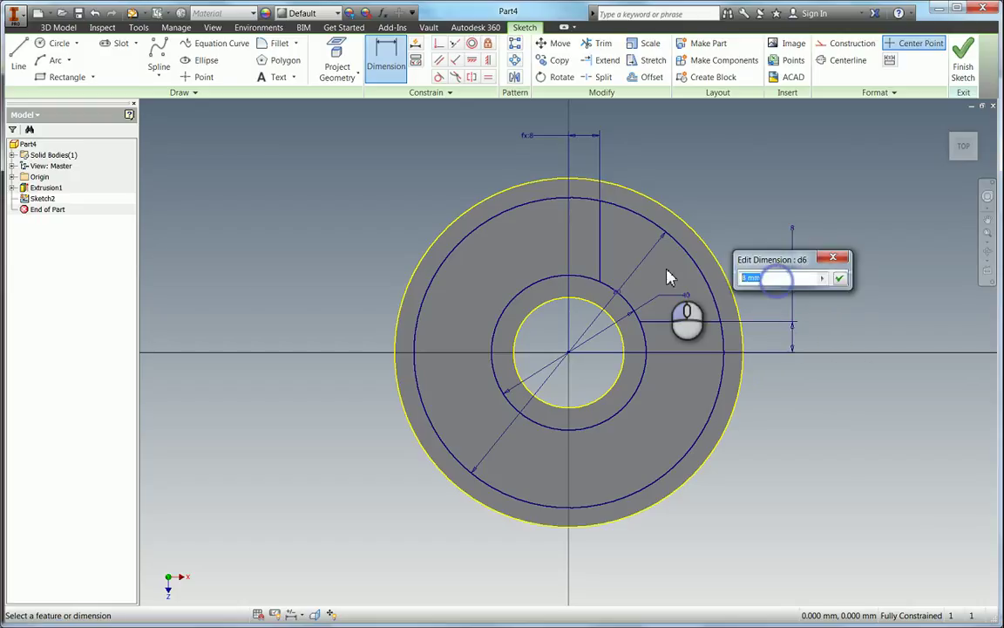
{"action": "type", "text": "6"}
{"action": "key", "text": "Return"}
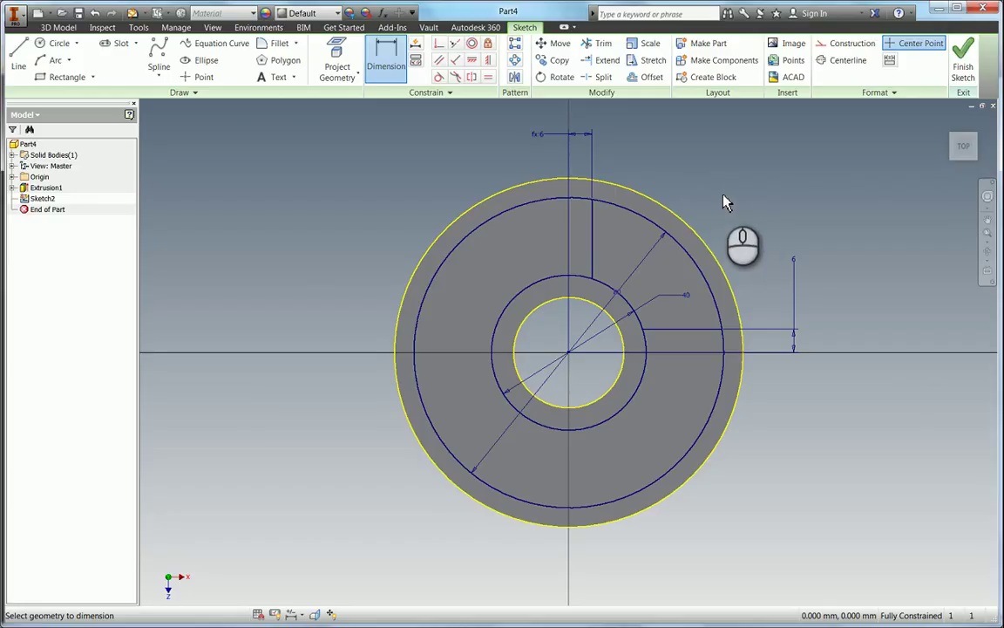
Step: Trim the outer circle outside the wedge and the inner circle's lower-right arc
{"action": "key", "text": "x"}
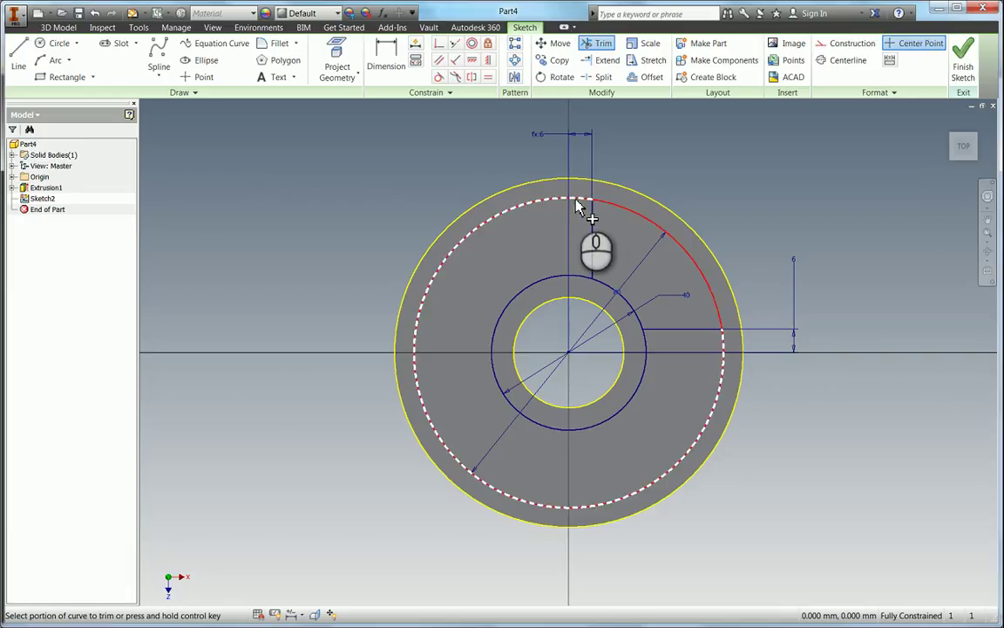
{"action": "left_click", "coordinate": [575, 204]}
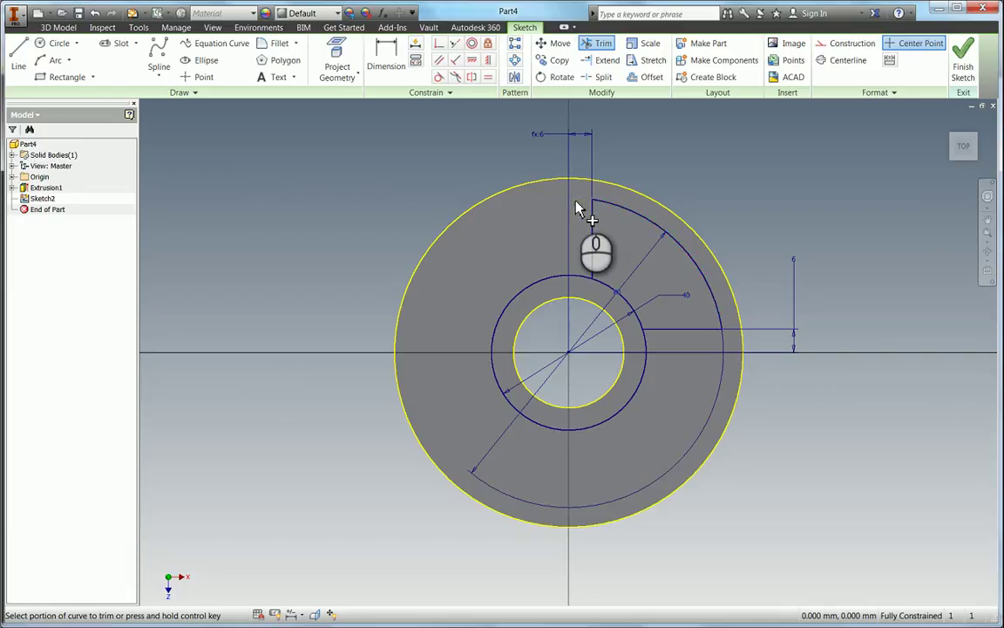
{"action": "left_click", "coordinate": [537, 288]}
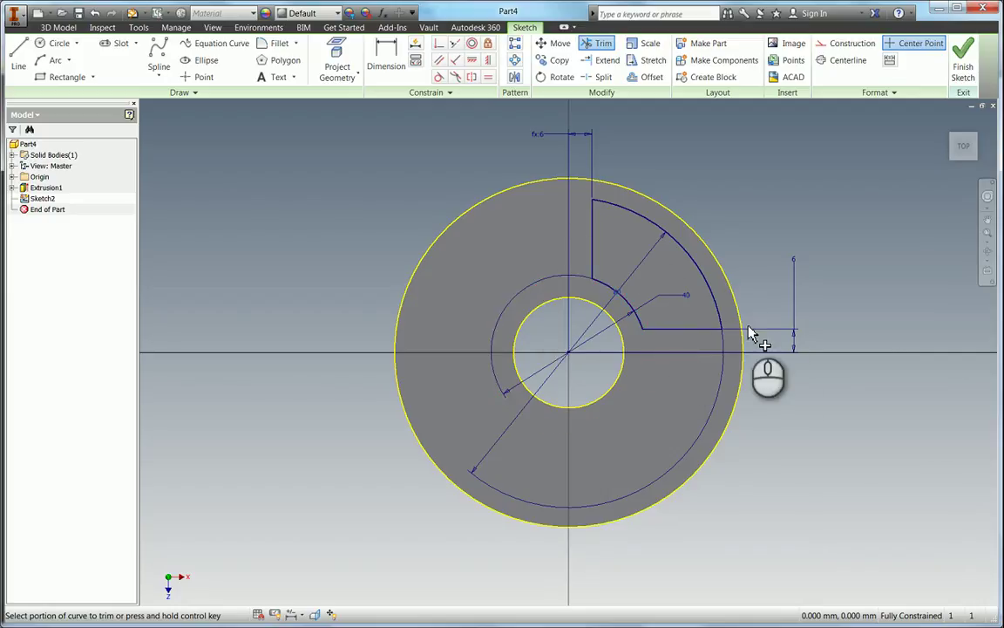
Step: Extrude-cut the wedge profile through all of the disc
{"action": "key", "text": "e"}
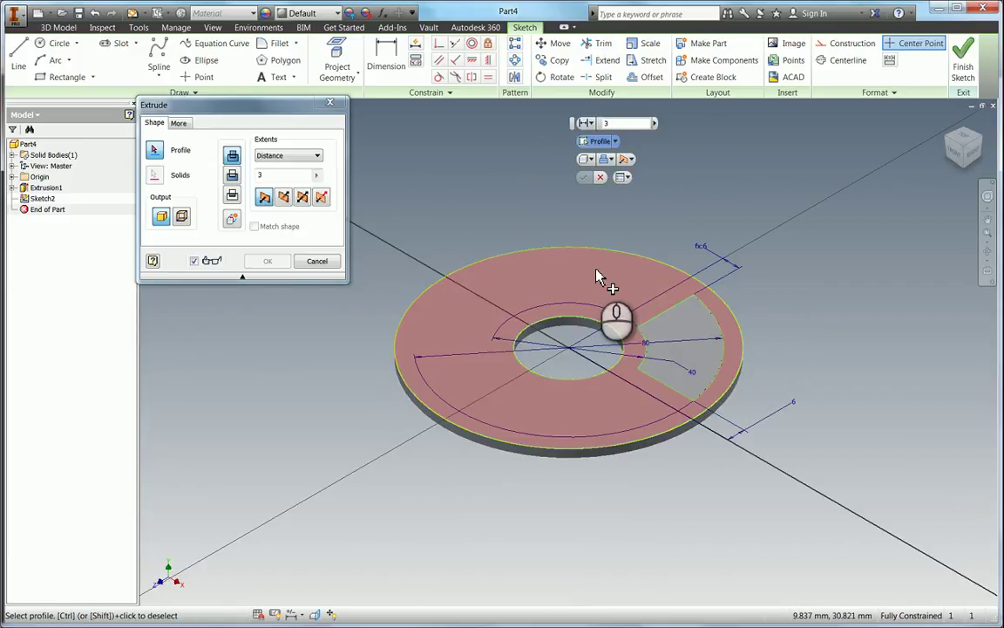
{"action": "left_click", "coordinate": [667, 344]}
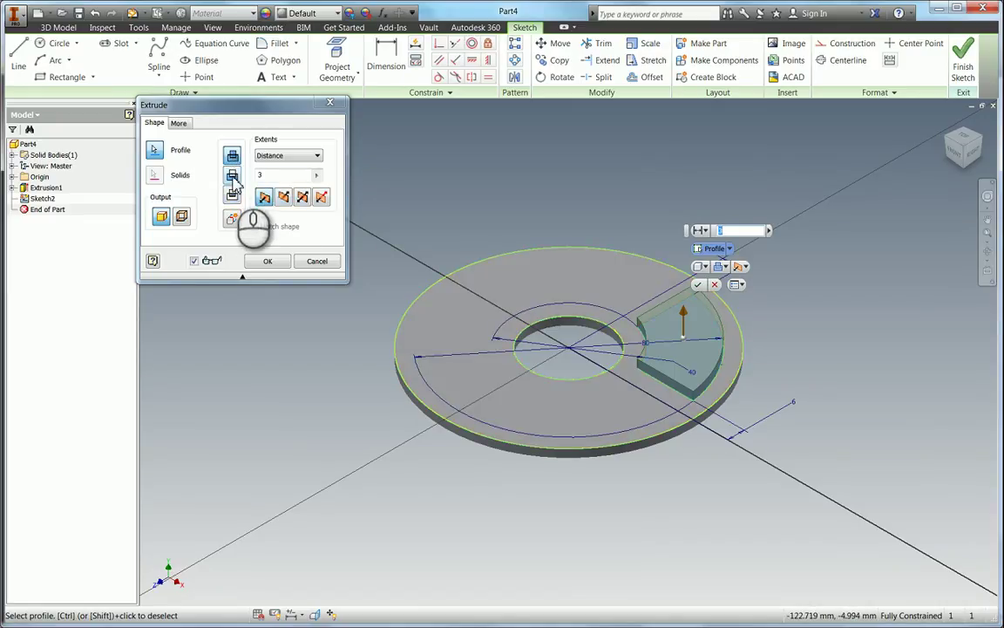
{"action": "left_click", "coordinate": [232, 176]}
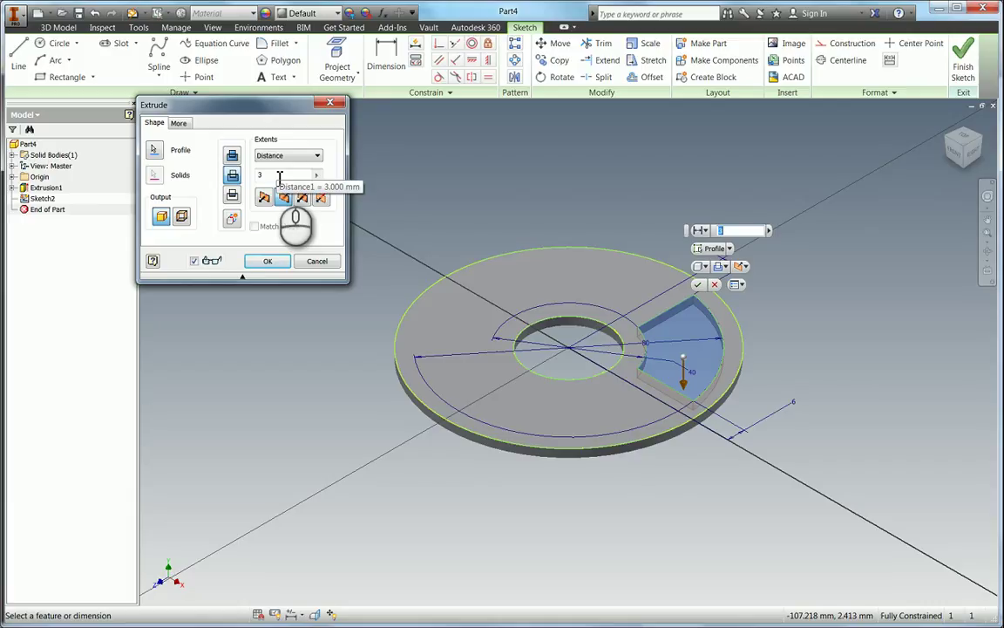
{"action": "left_click", "coordinate": [279, 176]}
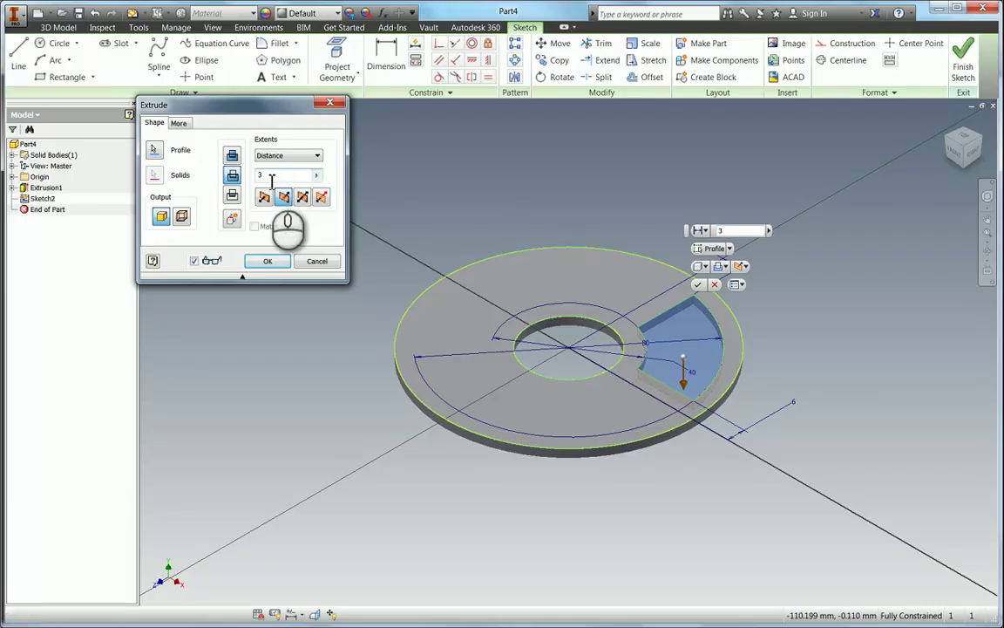
{"action": "double_click", "coordinate": [280, 176]}
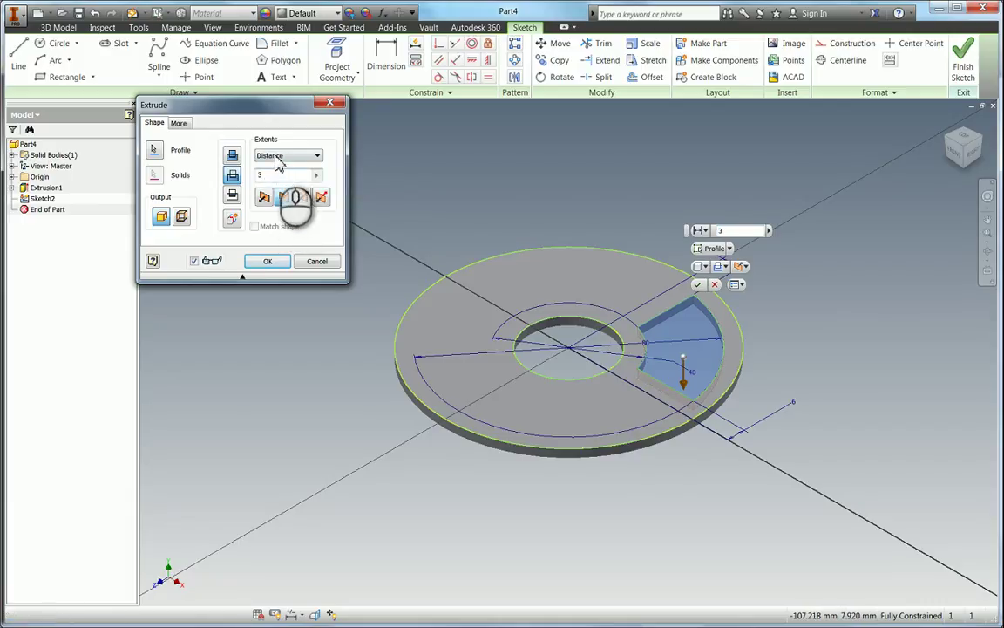
{"action": "left_click", "coordinate": [280, 157]}
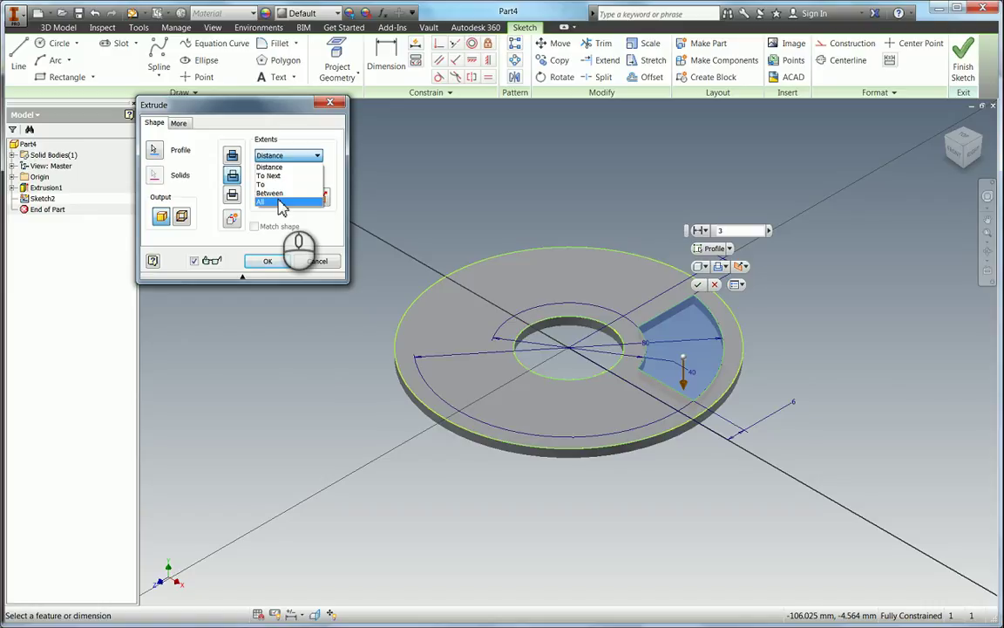
{"action": "left_click", "coordinate": [280, 203]}
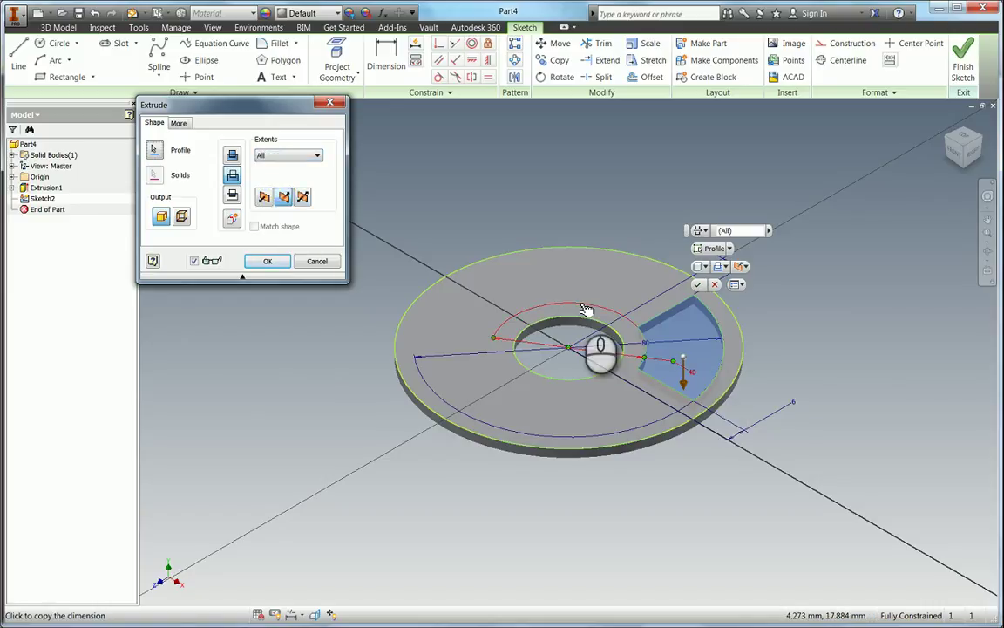
{"action": "left_click", "coordinate": [256, 265]}
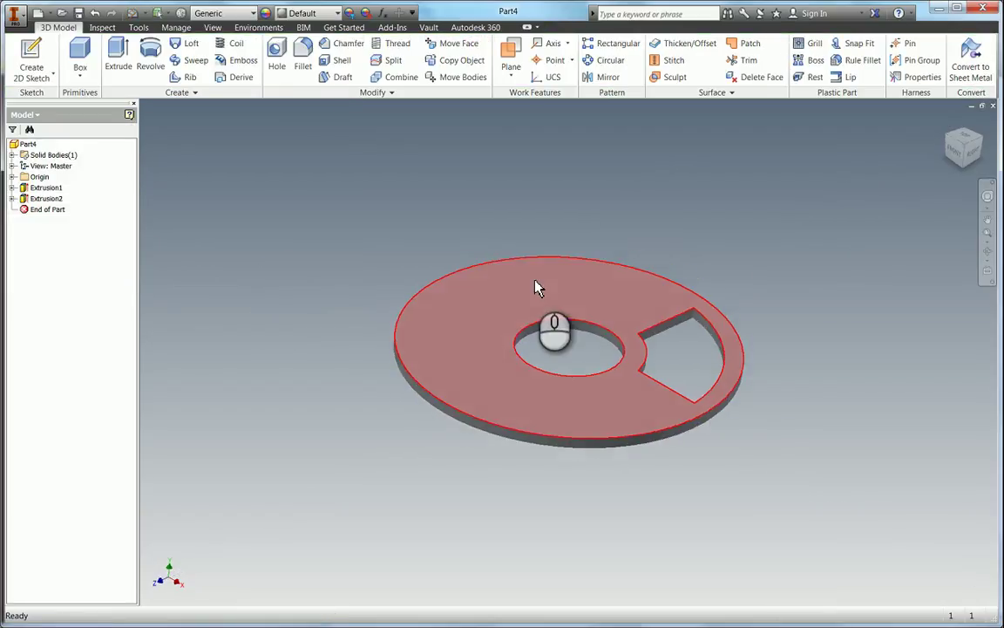
Step: Round the cut-out's four corner edges with 4.5 mm fillets and reorient the view
{"action": "middle_click_drag", "start_coordinate": [538, 285], "coordinate": [385, 306], "text": "shift"}
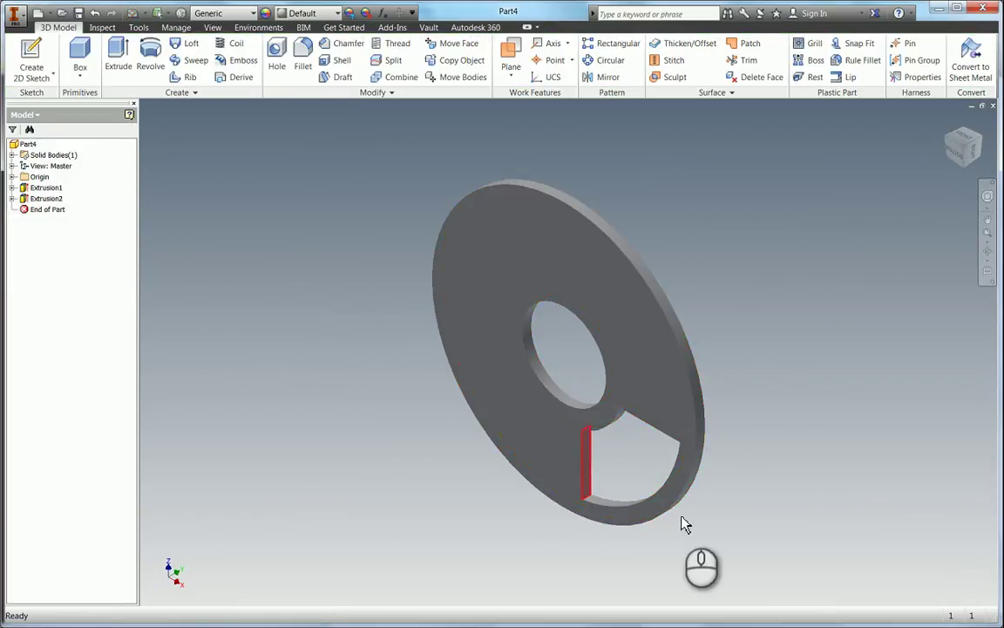
{"action": "middle_click_drag", "start_coordinate": [683, 522], "coordinate": [633, 471], "text": "shift"}
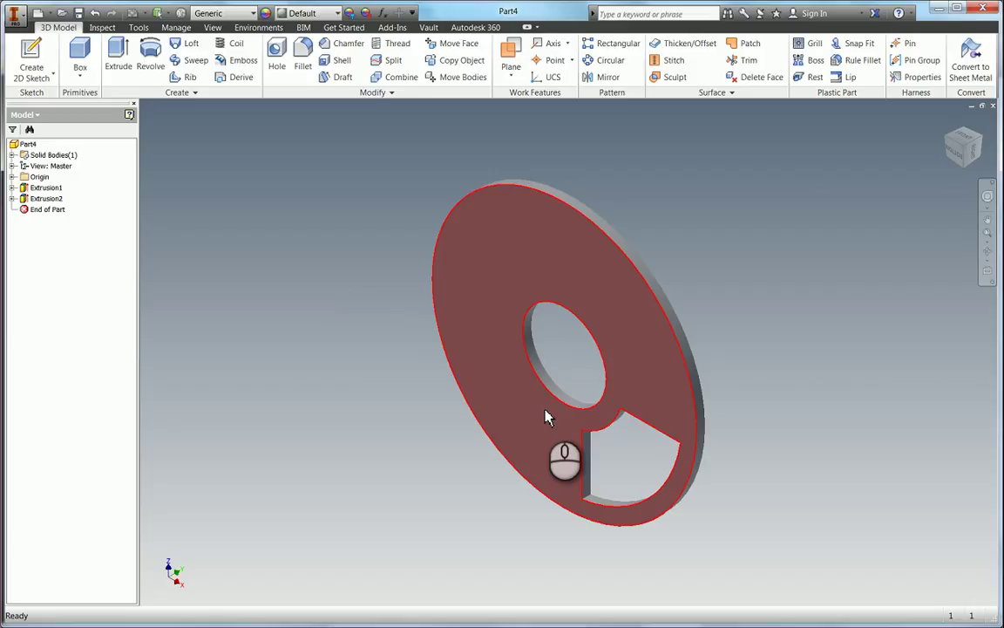
{"action": "mouse_move", "coordinate": [546, 418]}
{"action": "key", "text": "f"}
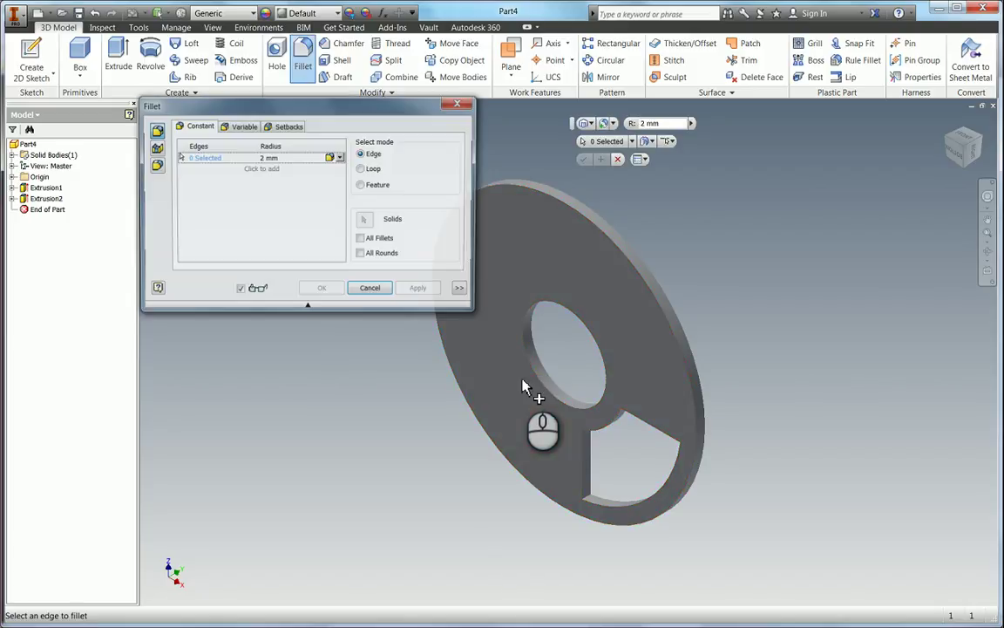
{"action": "left_click", "coordinate": [589, 500]}
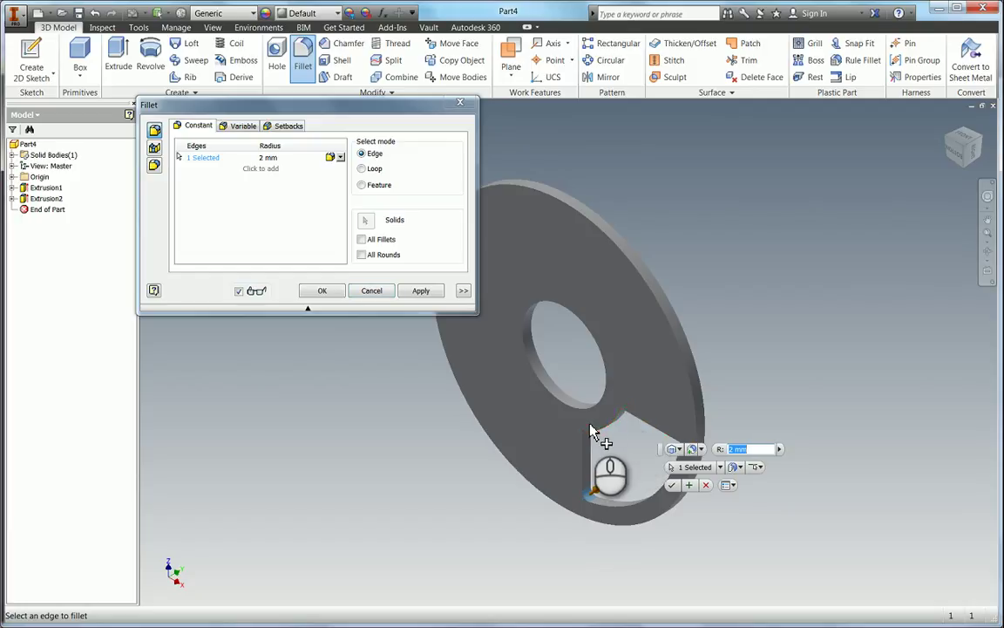
{"action": "left_click", "coordinate": [594, 434]}
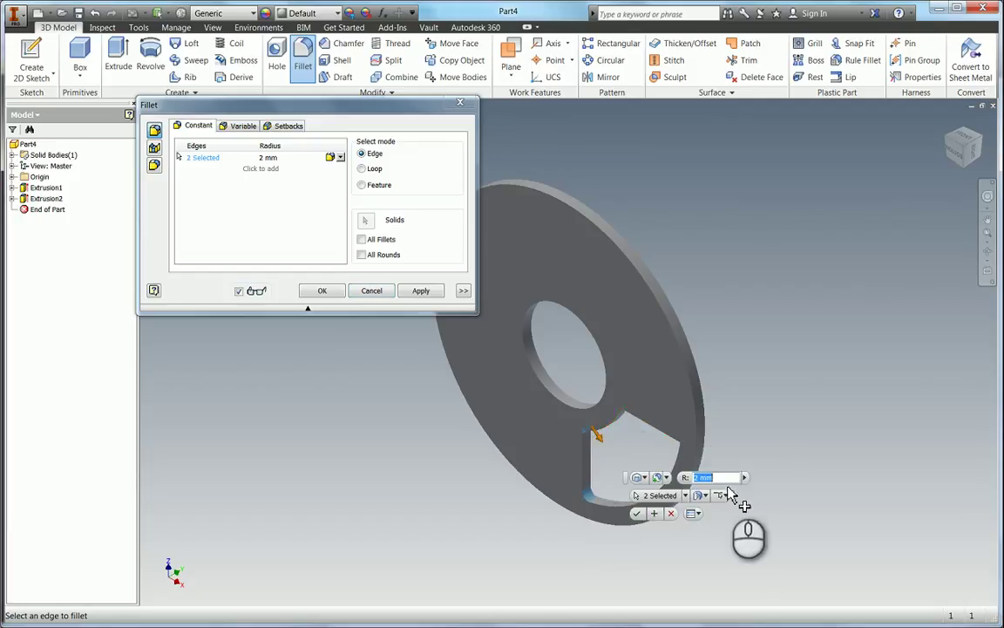
{"action": "left_click", "coordinate": [679, 442]}
{"action": "left_click", "coordinate": [626, 408]}
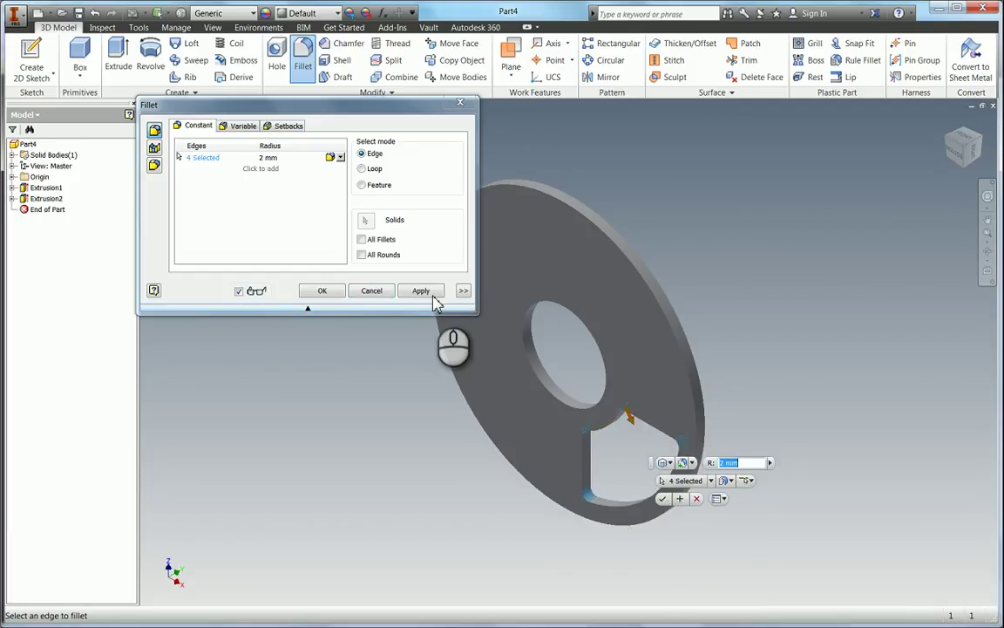
{"action": "left_click", "coordinate": [276, 159]}
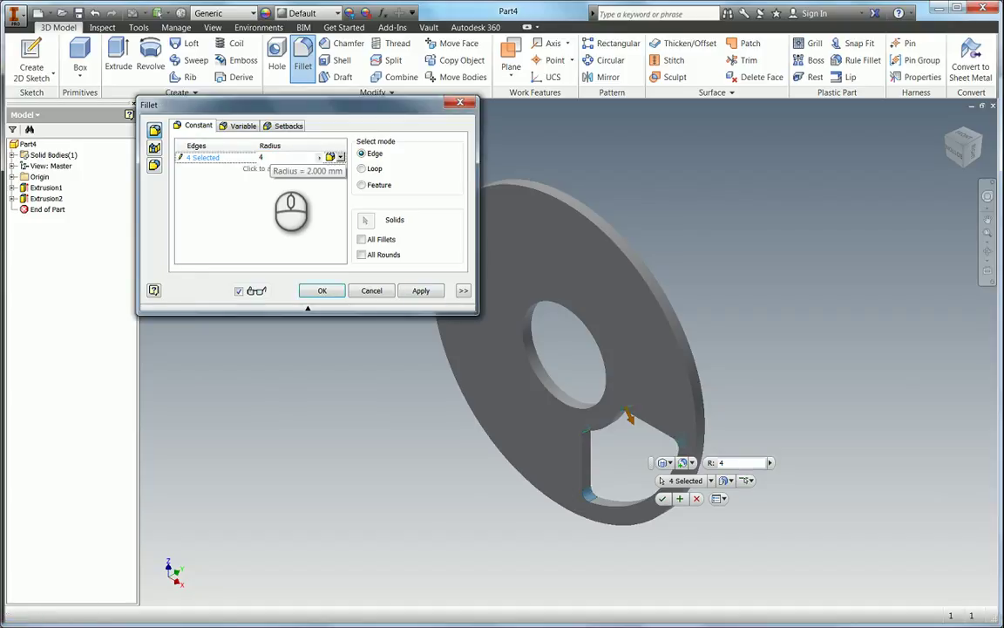
{"action": "type", "text": "4.5"}
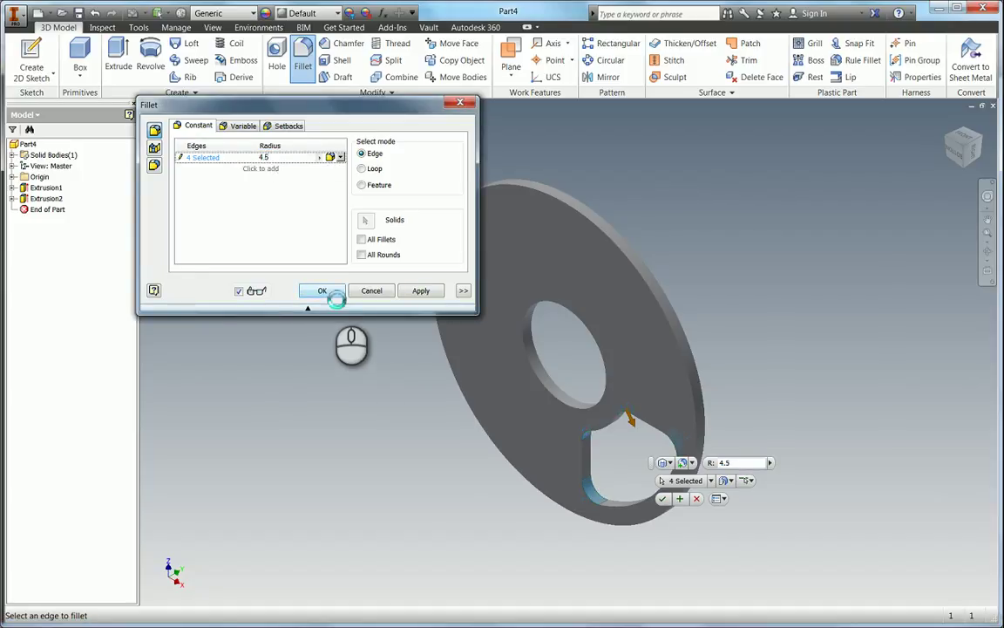
{"action": "left_click", "coordinate": [335, 295]}
{"action": "key", "text": "F4"}
{"action": "left_click_drag", "start_coordinate": [444, 426], "coordinate": [650, 343]}
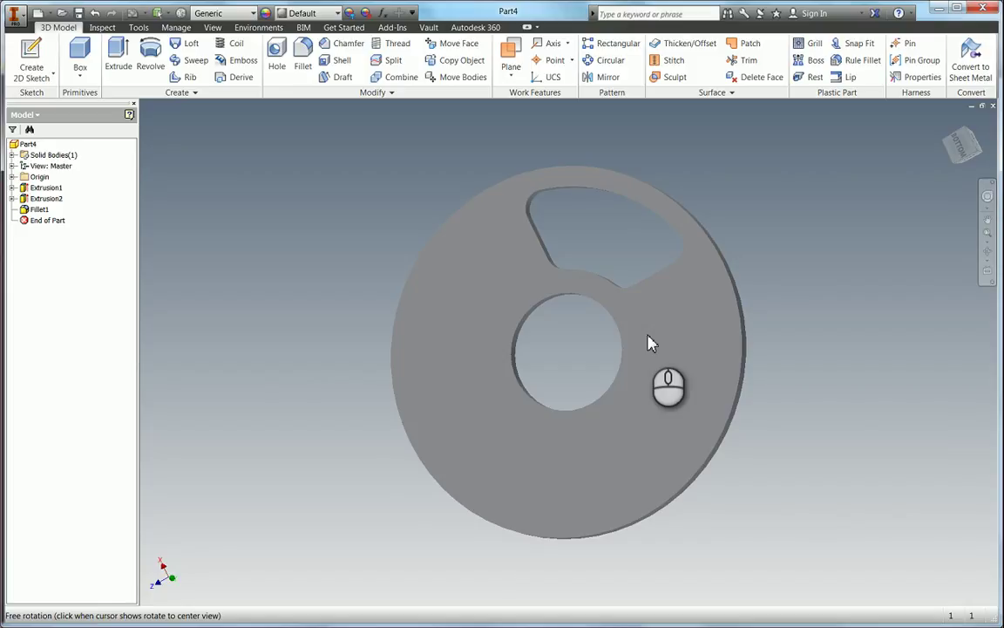
Step: Circular-pattern Extrusion2 and Fillet1 four times over 360° about the centre hole
{"action": "key", "text": "Escape"}
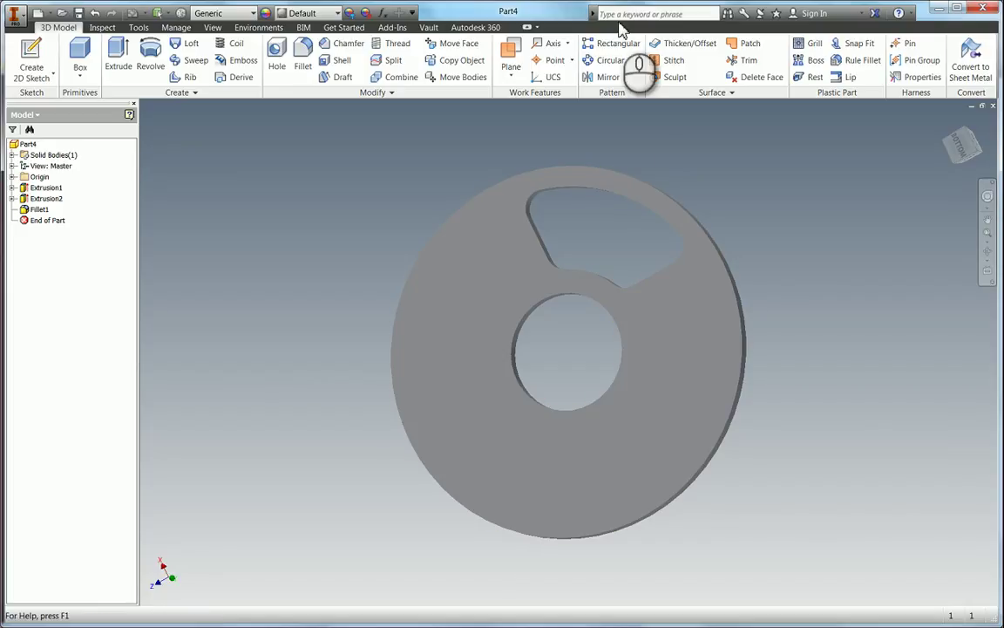
{"action": "left_click", "coordinate": [610, 60]}
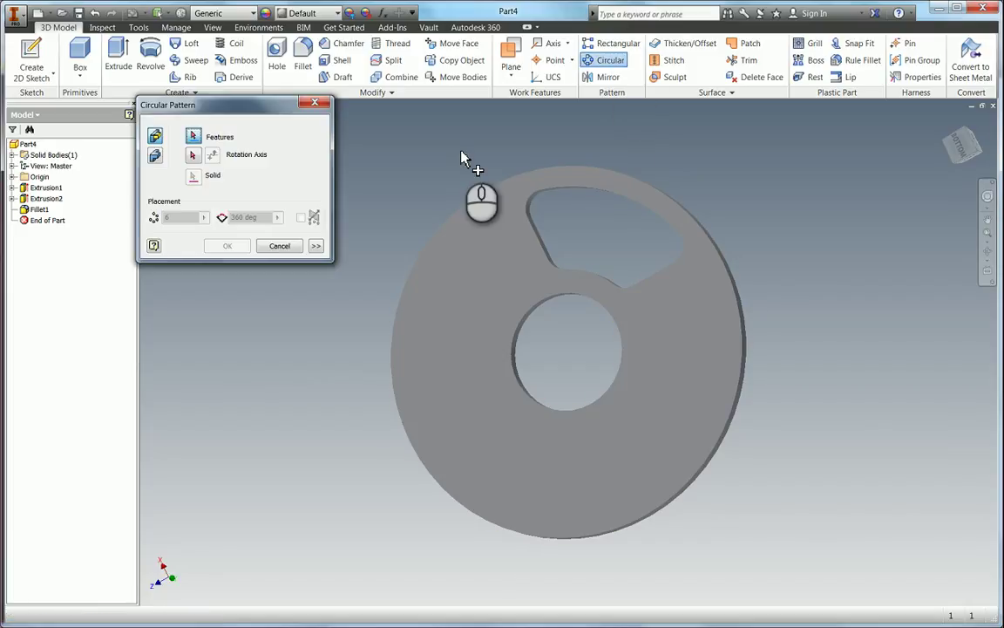
{"action": "left_click", "coordinate": [51, 199]}
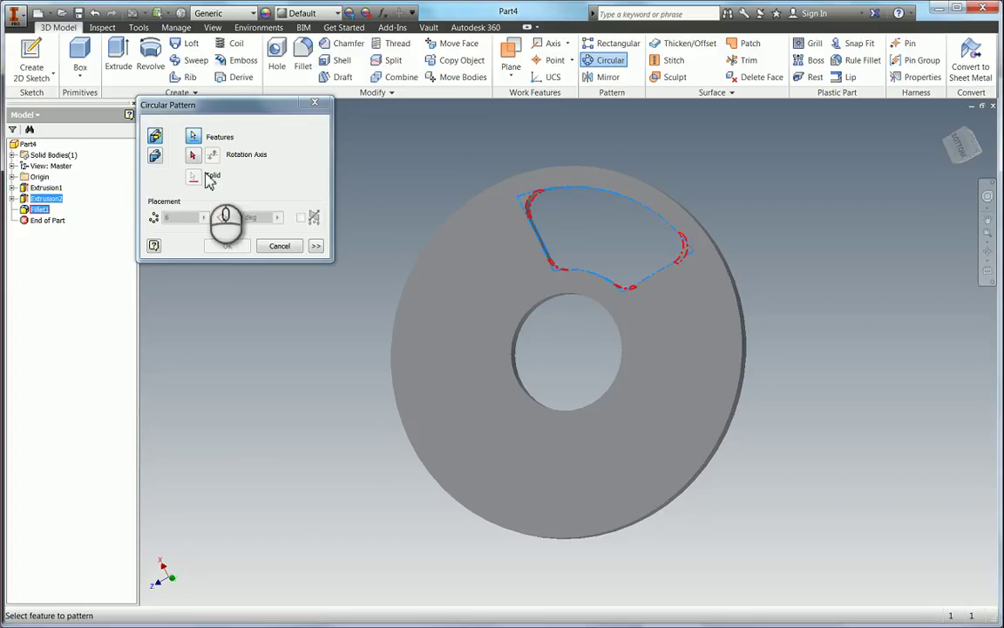
{"action": "left_click", "coordinate": [193, 155]}
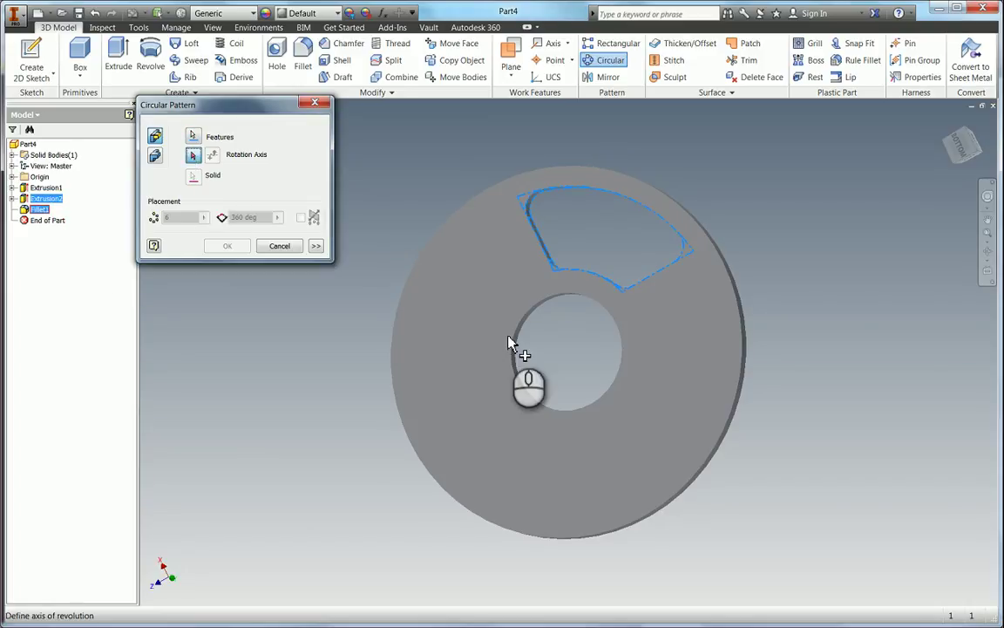
{"action": "left_click", "coordinate": [543, 307]}
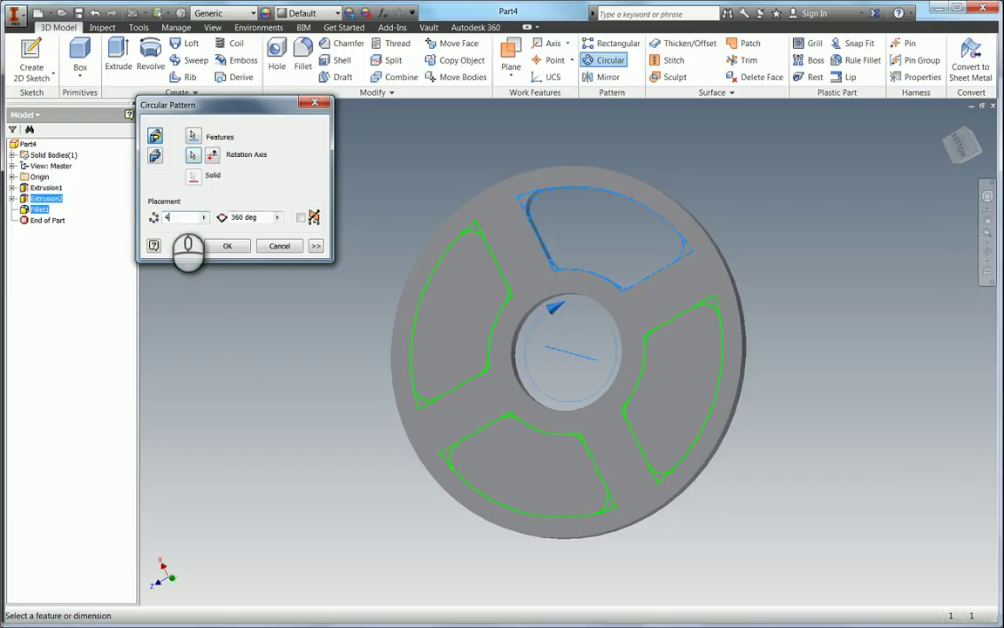
{"action": "left_click", "coordinate": [227, 246]}
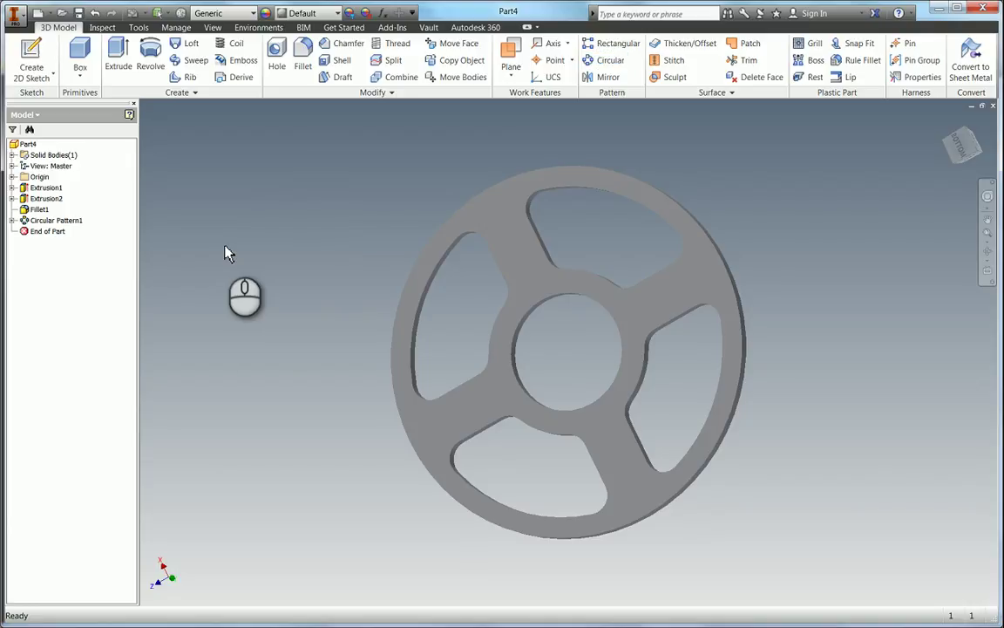
Step: Tilt the wheel into a perspective view and assign Stainless Steel as the part material
{"action": "key", "text": "F4"}
{"action": "left_click_drag", "start_coordinate": [504, 377], "coordinate": [551, 394]}
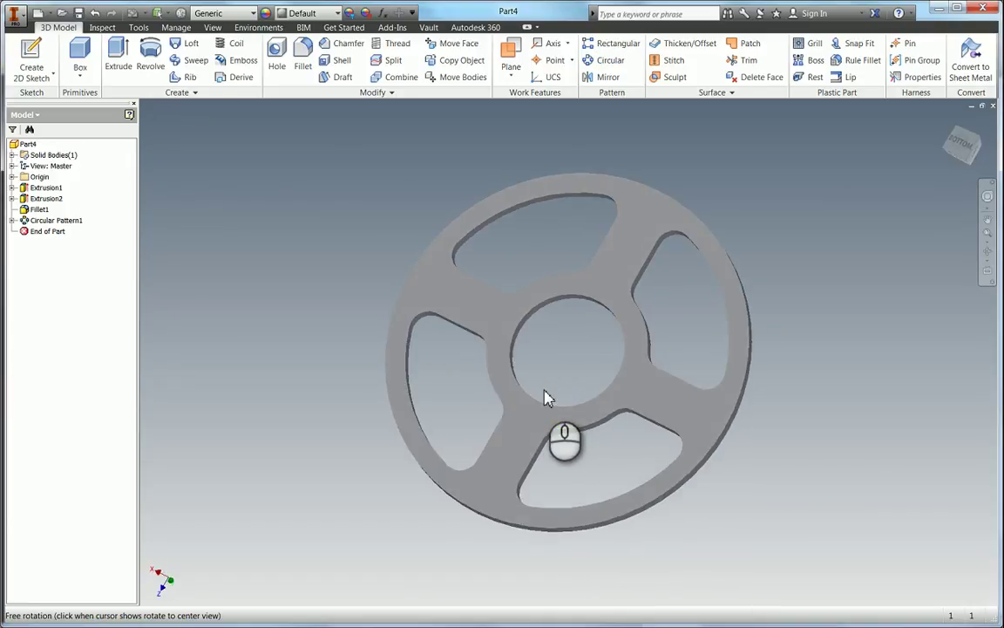
{"action": "mouse_move", "coordinate": [548, 397]}
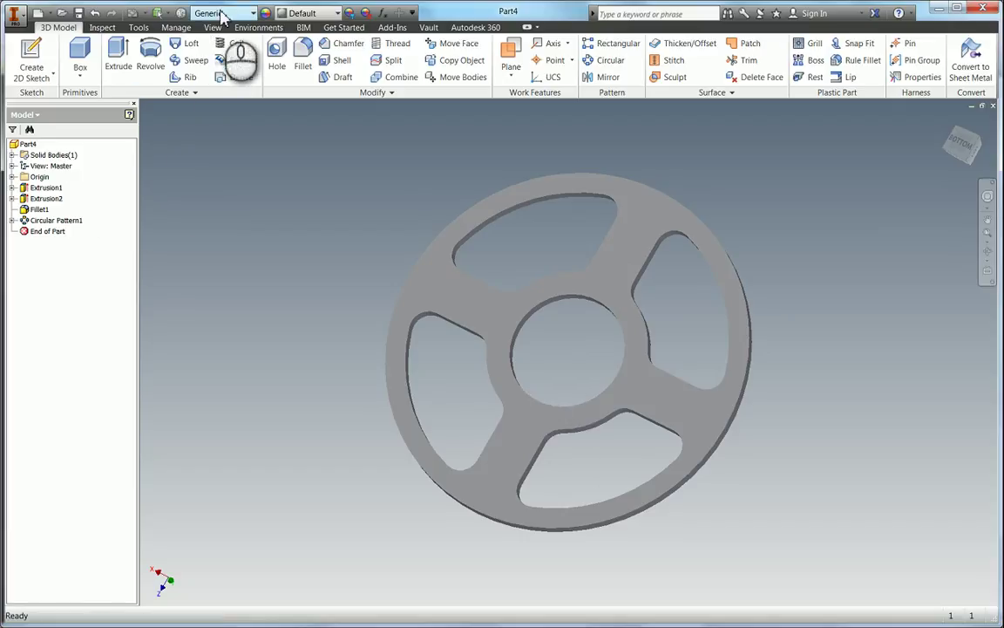
{"action": "left_click", "coordinate": [223, 14]}
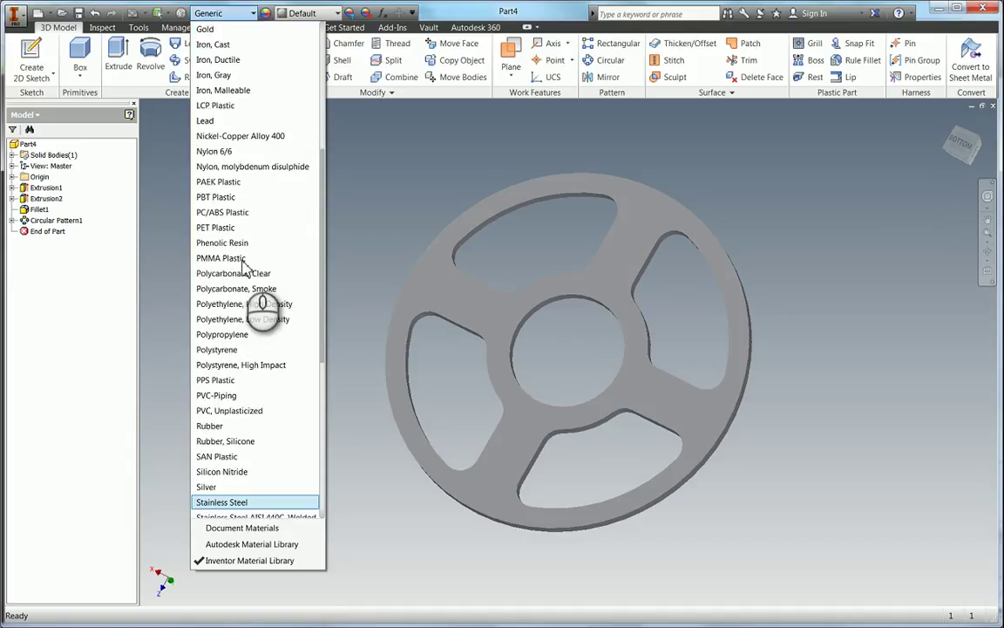
{"action": "scroll", "coordinate": [243, 267], "scroll_direction": "down", "scroll_amount": 1}
{"action": "key", "text": "Return"}
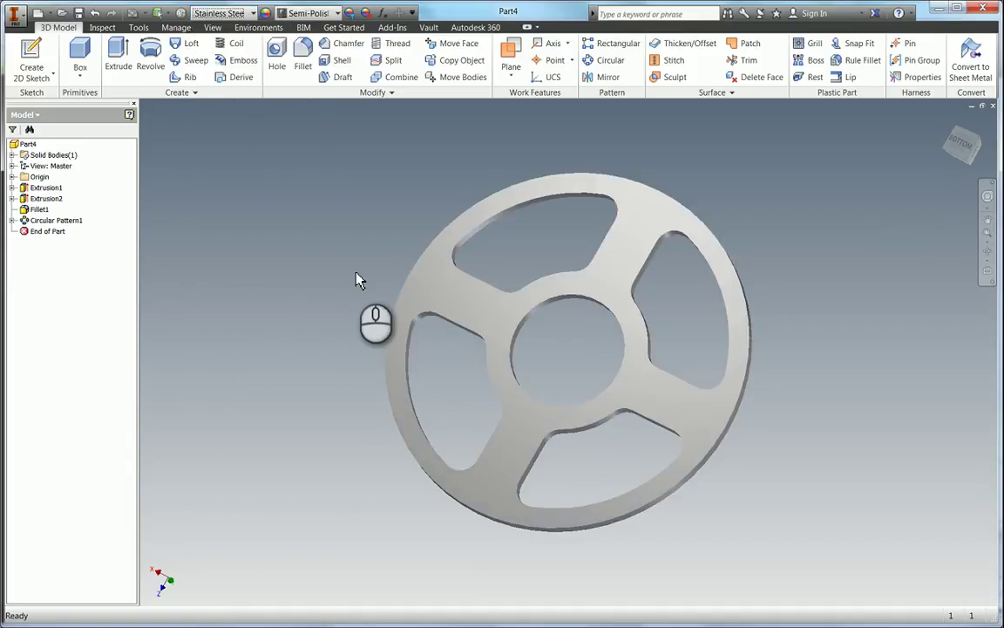
Step: Start saving the part as Flywheel in the WorldSkills Regional Example folder
{"action": "left_click", "coordinate": [78, 12]}
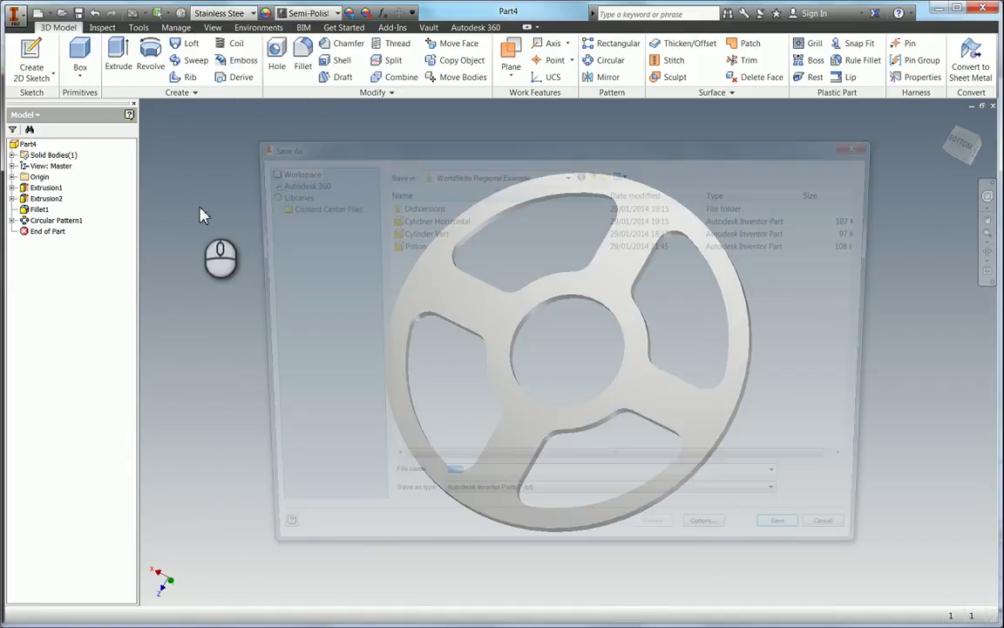